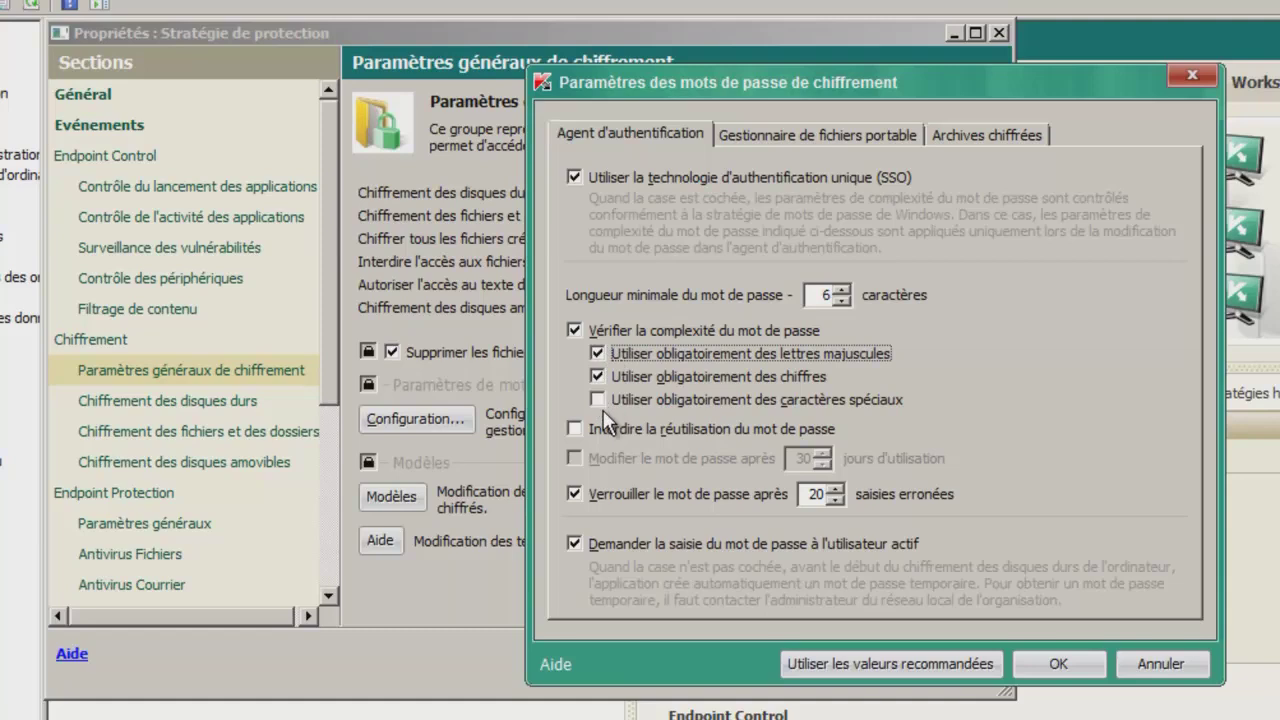
Turn off the complexity check and 20-attempt lockout for authentication-agent passwords, then confirm.
{"action": "left_click", "coordinate": [575, 331]}
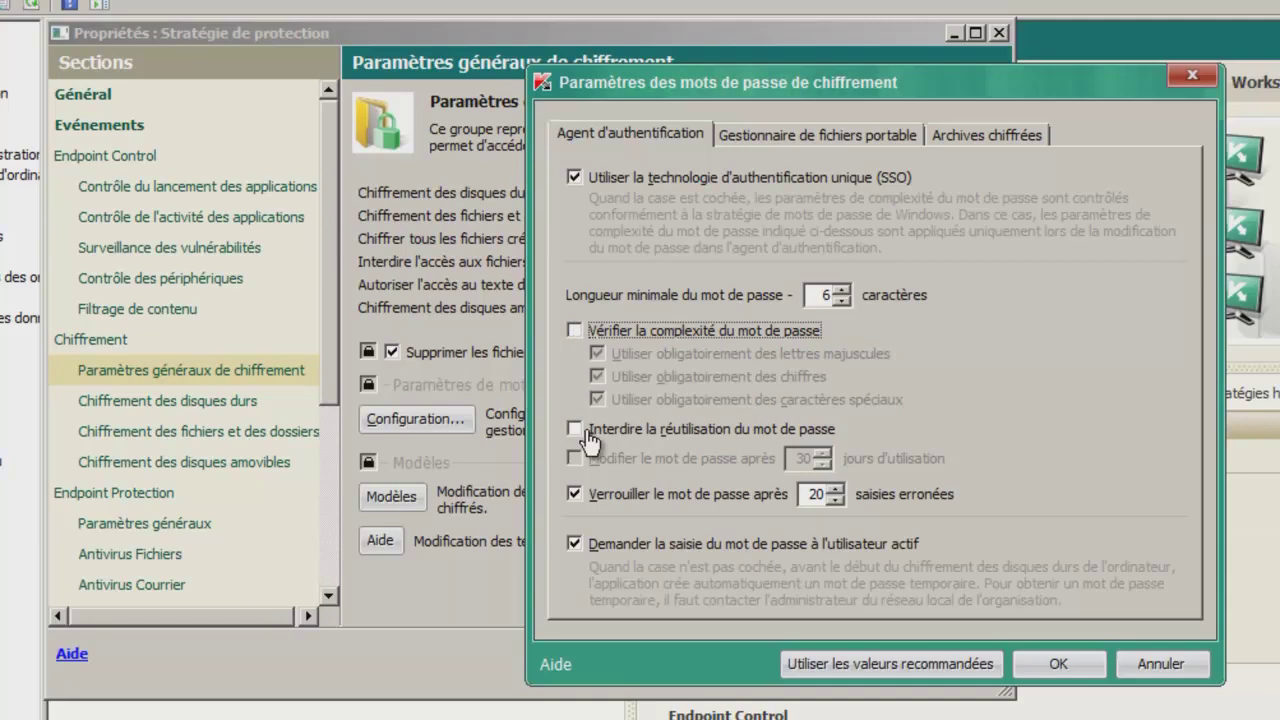
{"action": "left_click", "coordinate": [593, 500]}
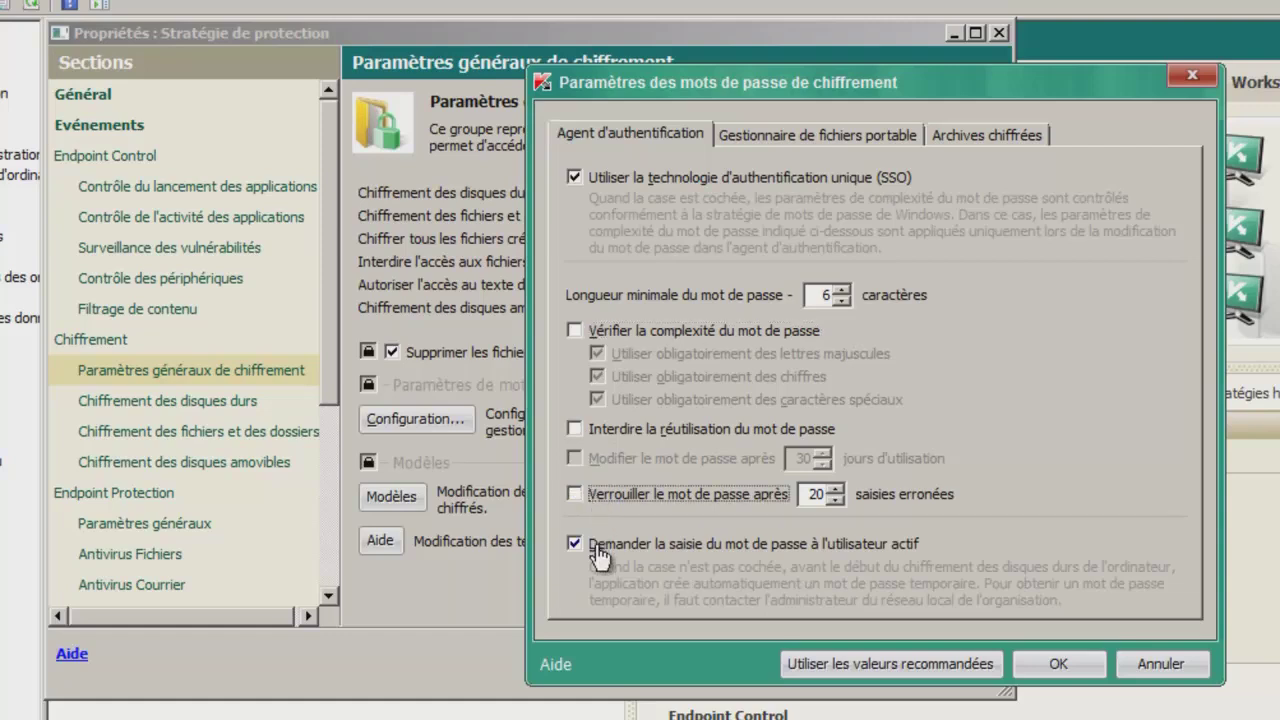
{"action": "left_click", "coordinate": [801, 136]}
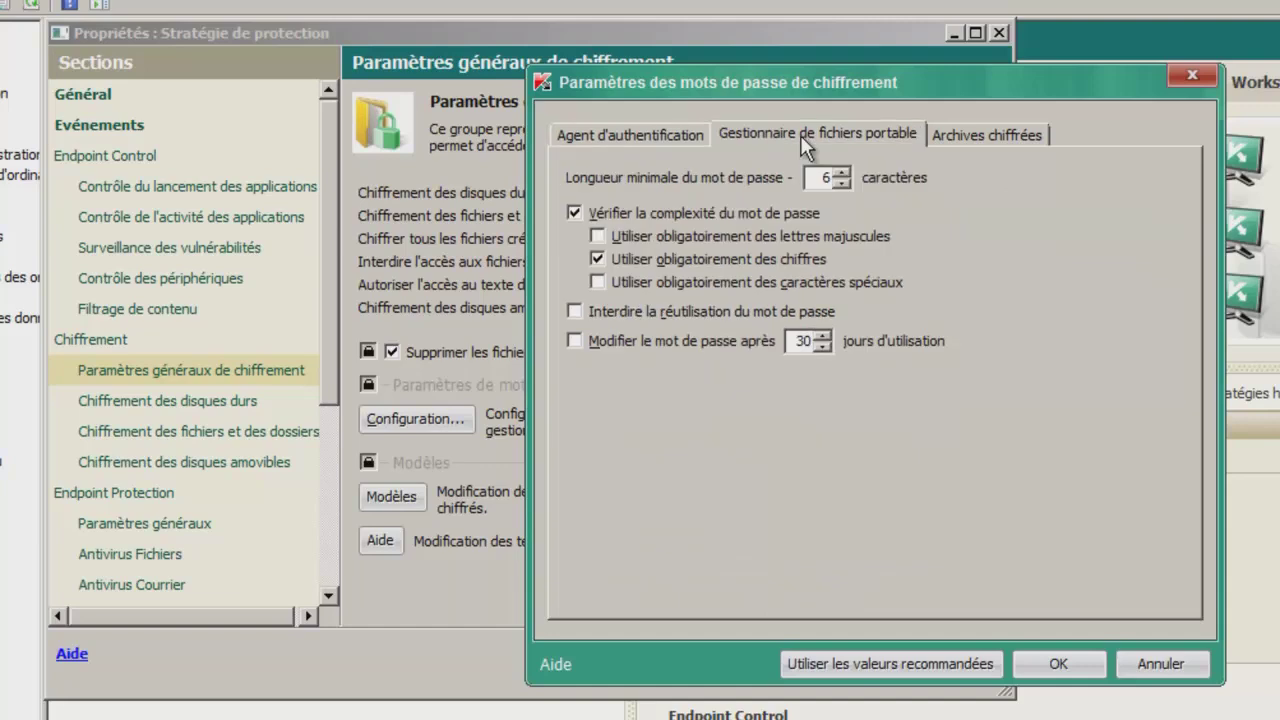
{"action": "left_click", "coordinate": [948, 128]}
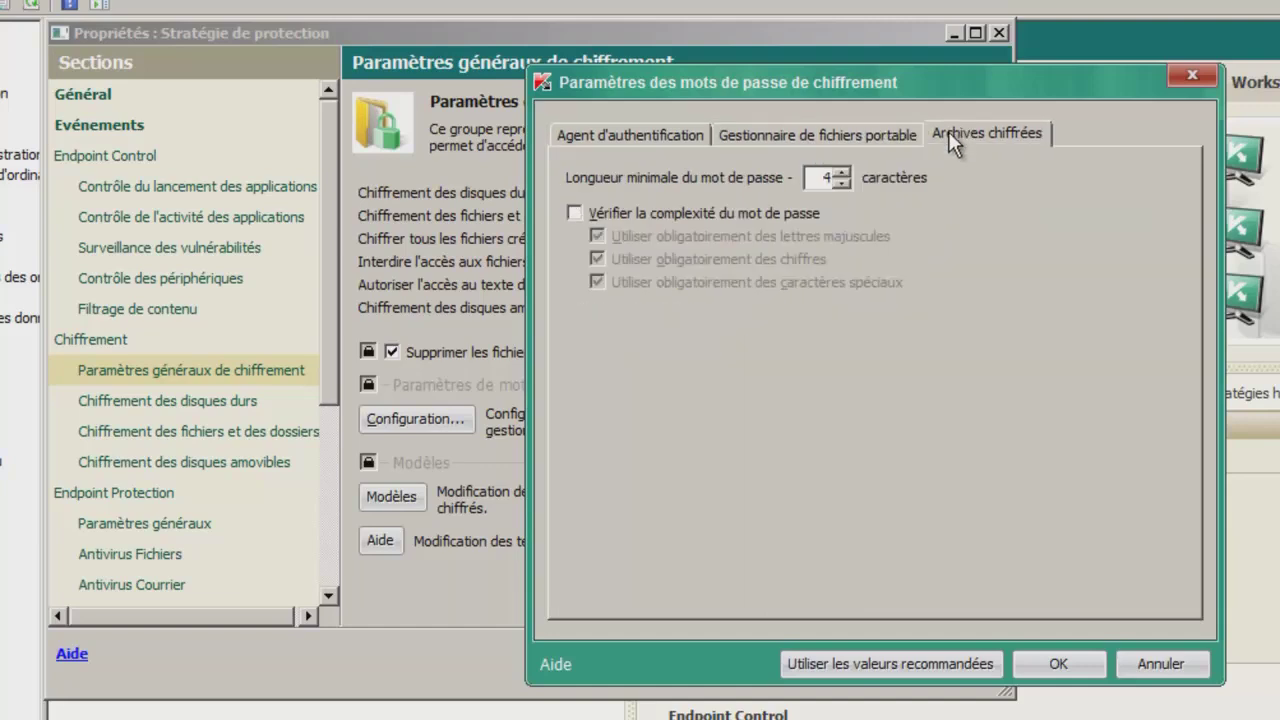
{"action": "left_click", "coordinate": [623, 132]}
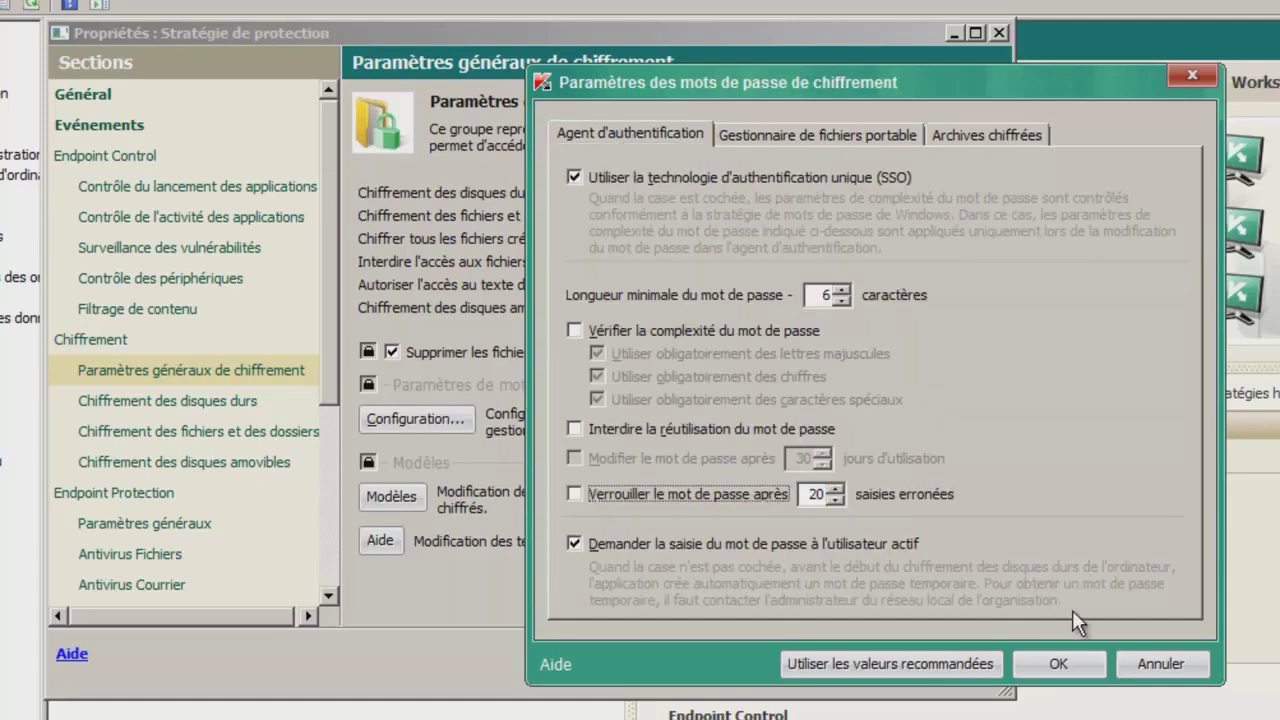
{"action": "left_click", "coordinate": [1062, 662]}
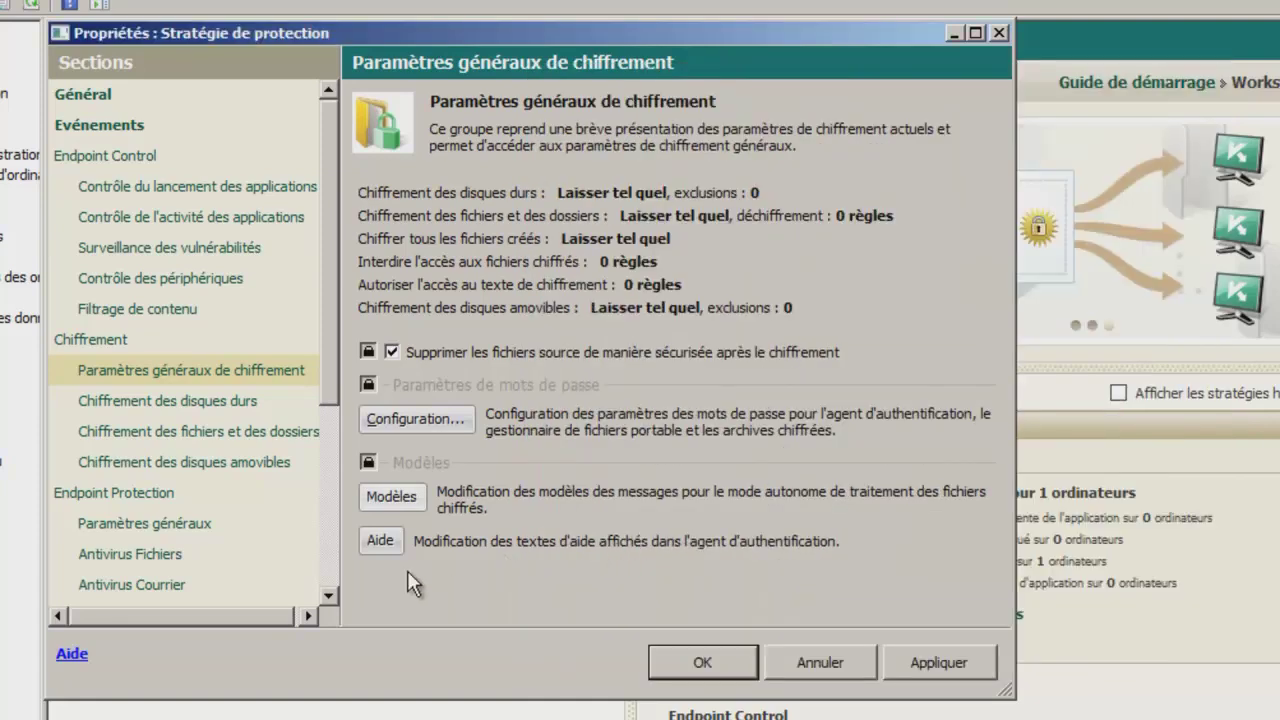
Set the hard disk default rule to encrypt all hard disks, accepting the multi-boot warning.
{"action": "left_click", "coordinate": [224, 405]}
{"action": "left_click", "coordinate": [755, 197]}
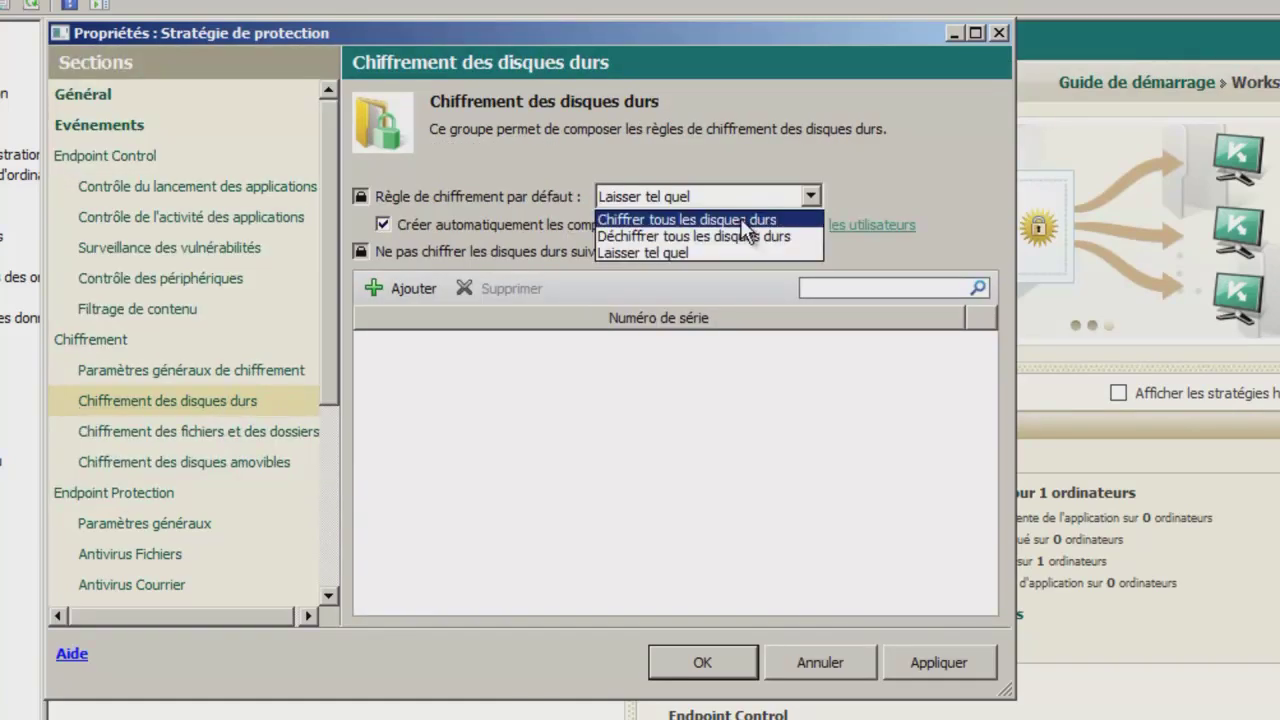
{"action": "left_click", "coordinate": [741, 220]}
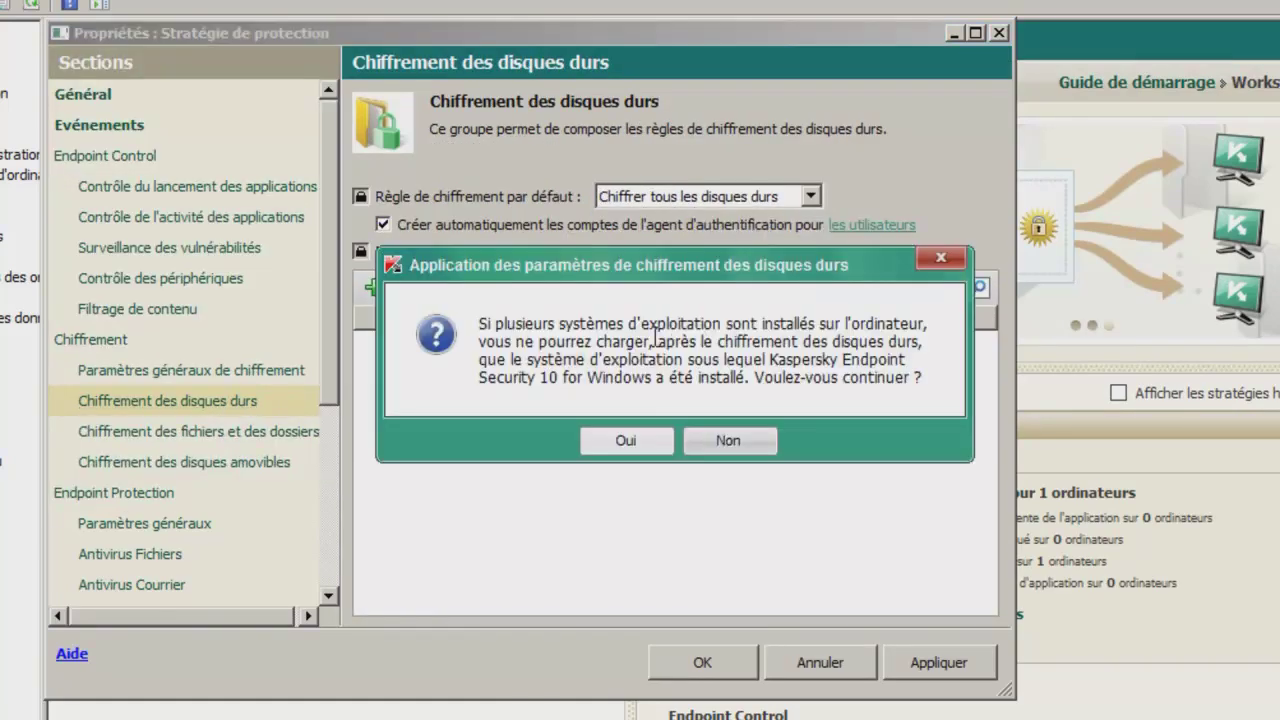
{"action": "left_click", "coordinate": [626, 442]}
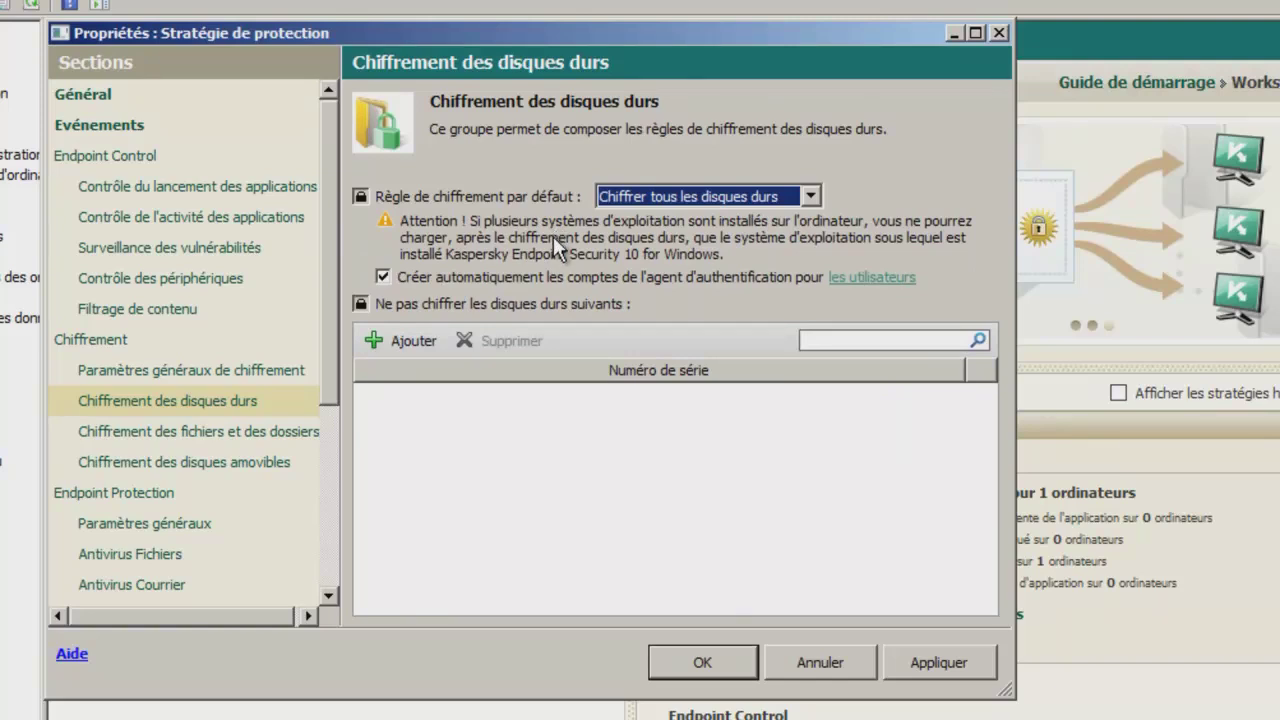
Review the agent account and excluded-disk settings, then save the policy properties.
{"action": "left_click", "coordinate": [880, 277]}
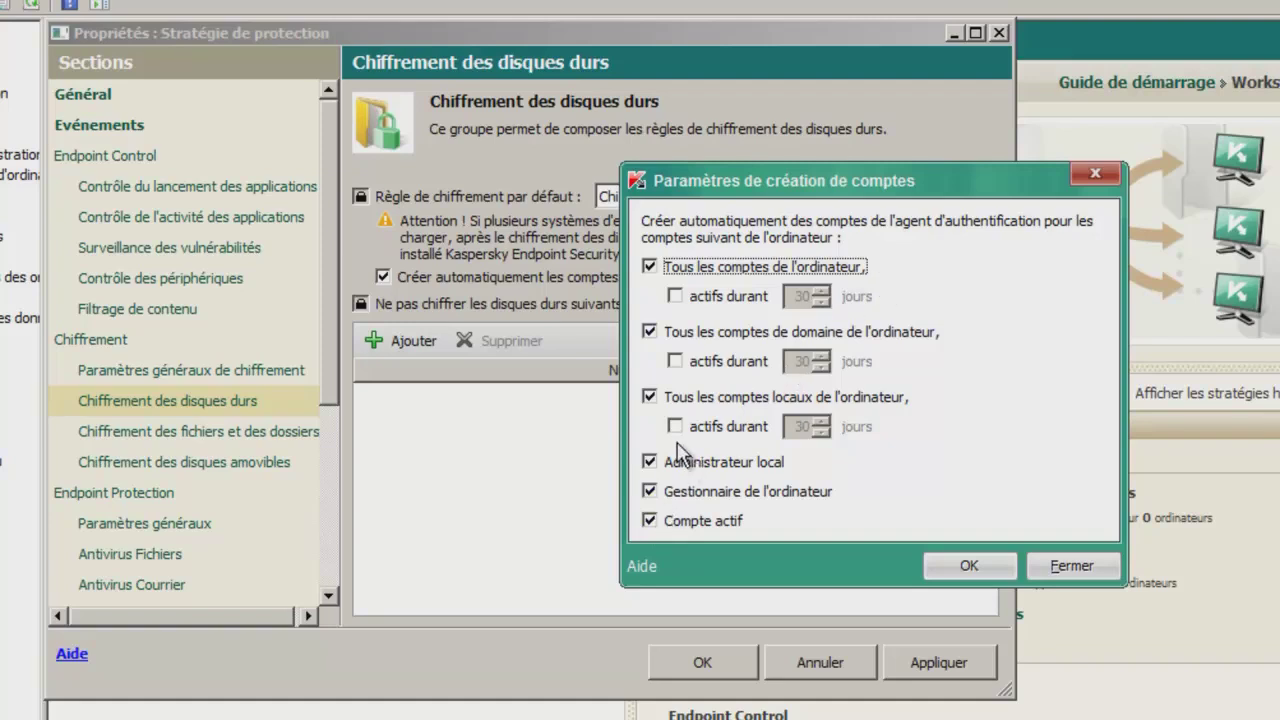
{"action": "left_click", "coordinate": [945, 567]}
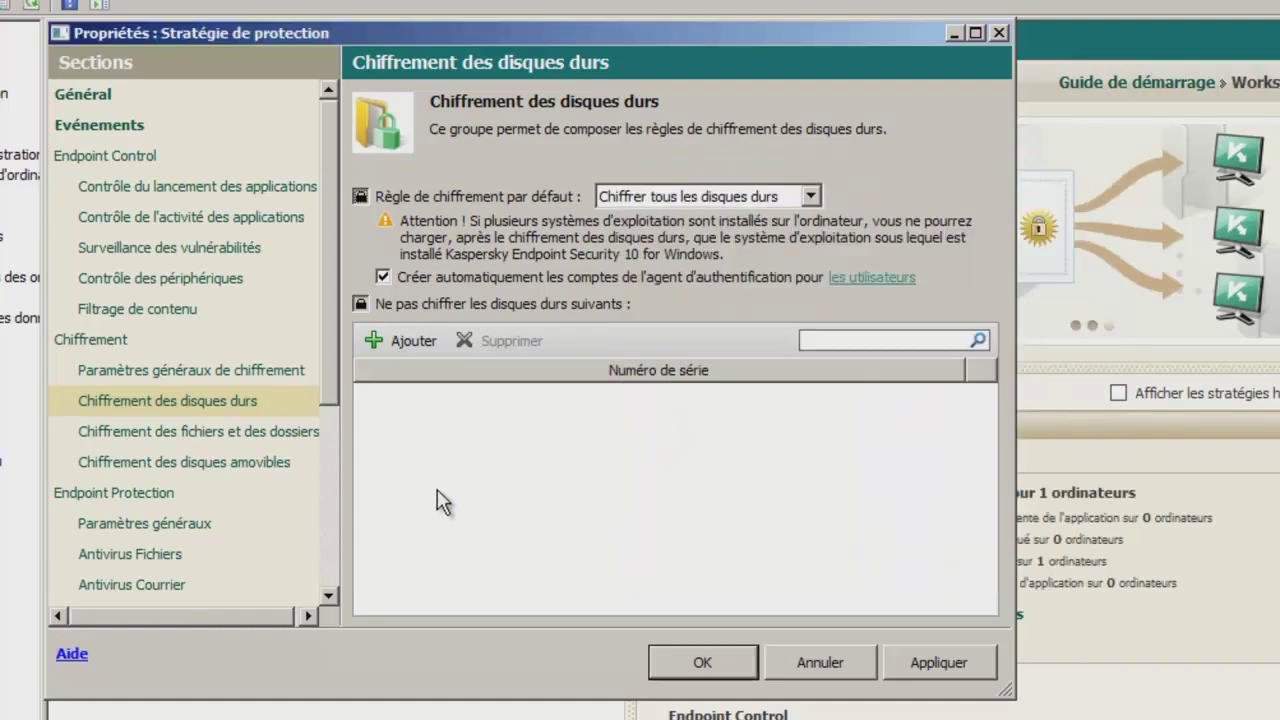
{"action": "left_click", "coordinate": [411, 346]}
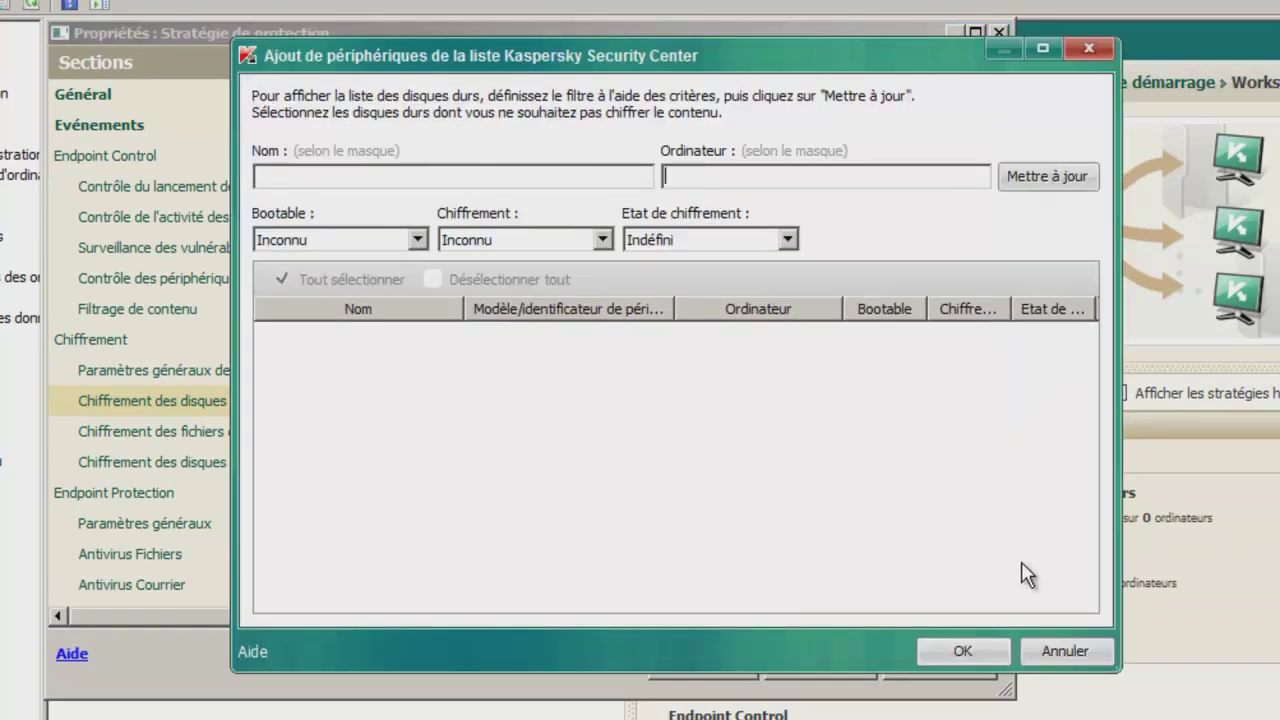
{"action": "left_click", "coordinate": [1055, 650]}
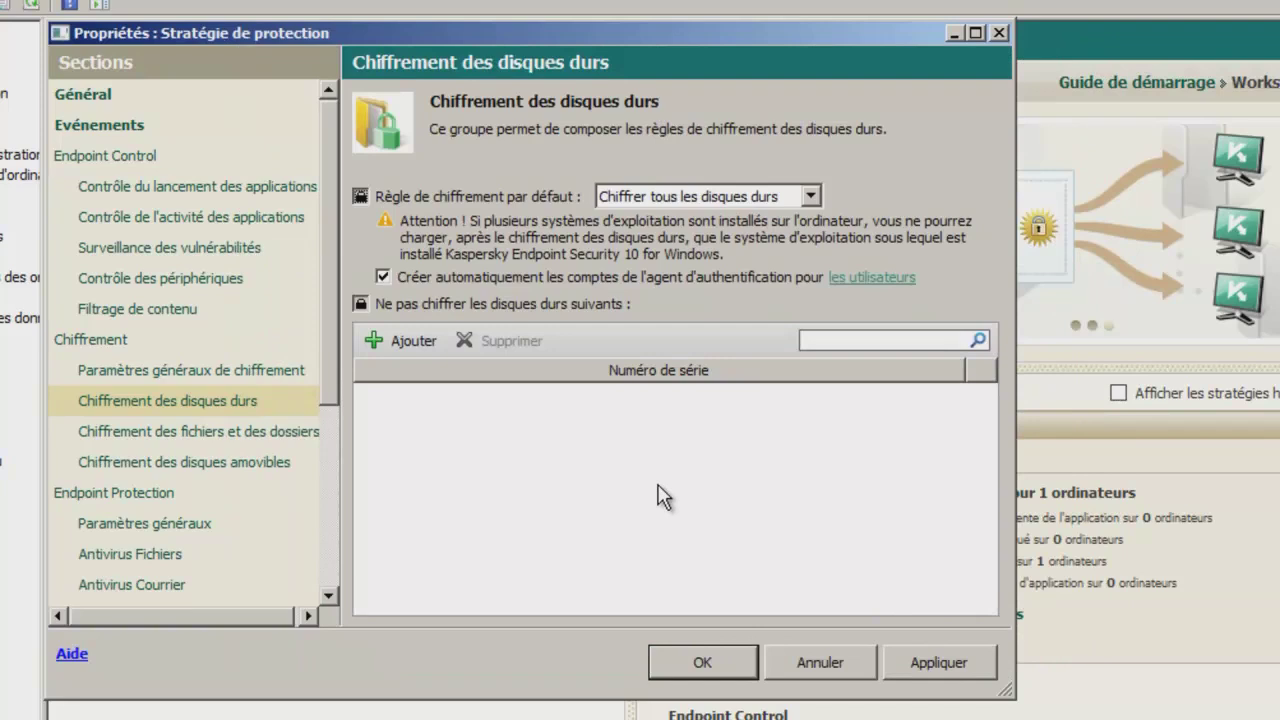
{"action": "left_click", "coordinate": [701, 667]}
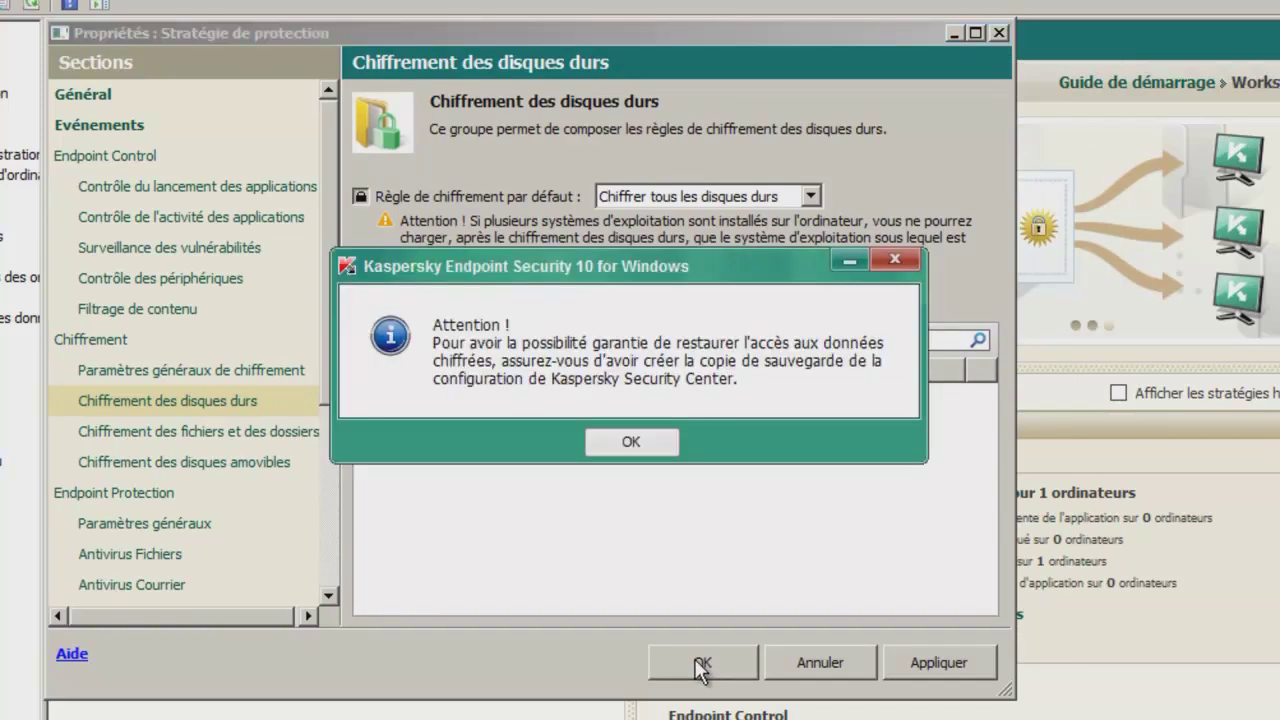
{"action": "left_click", "coordinate": [631, 446]}
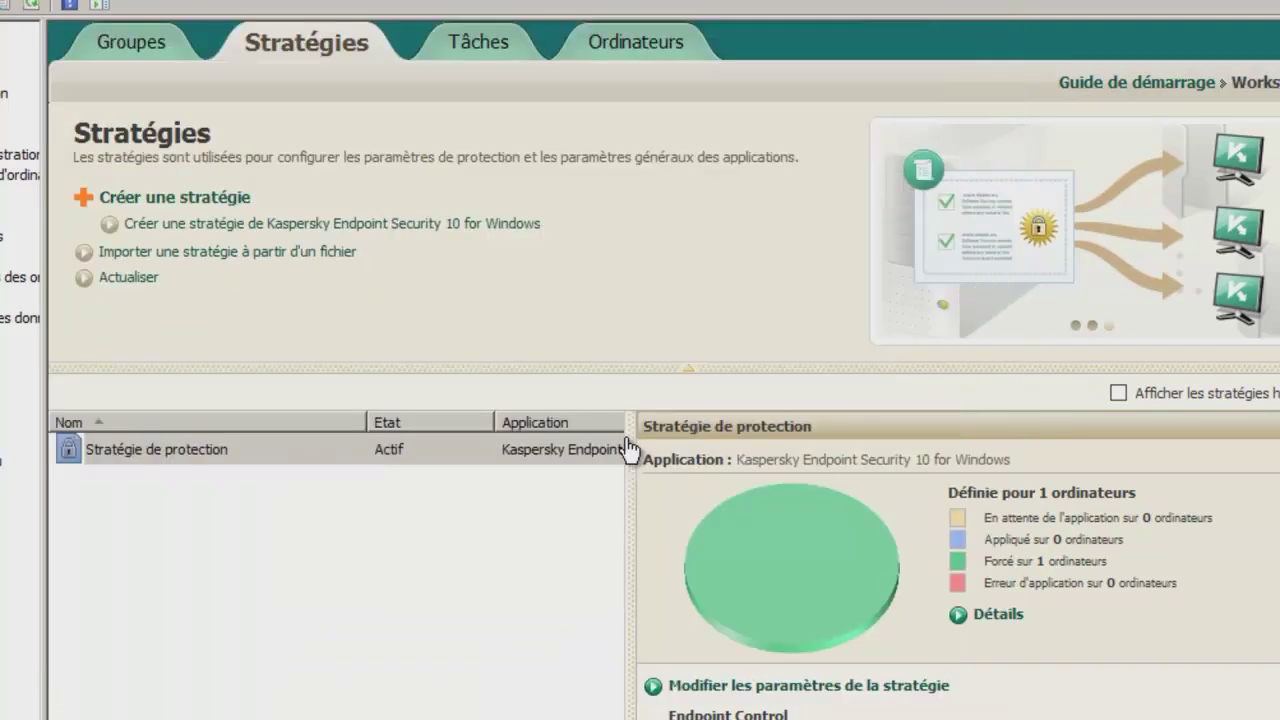
Enter and confirm the Windows account password as the system-disk access password, and save it.
{"action": "left_click", "coordinate": [418, 448]}
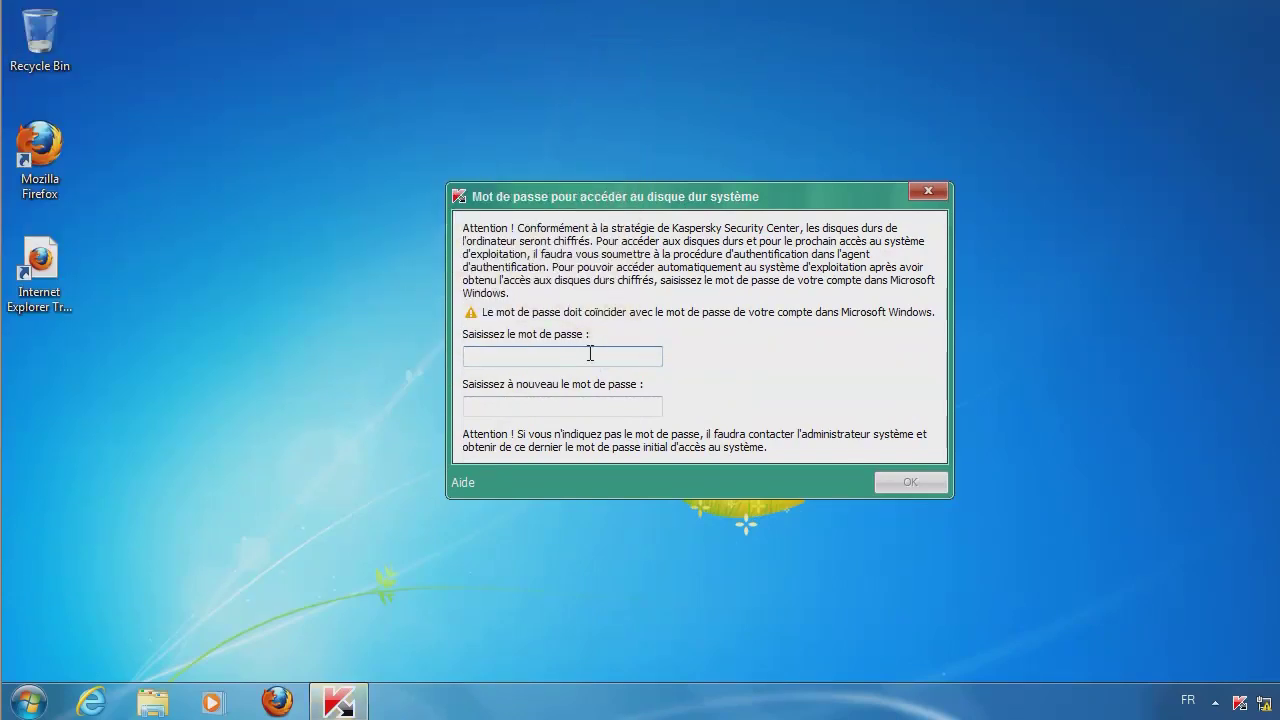
{"action": "left_click", "coordinate": [590, 355]}
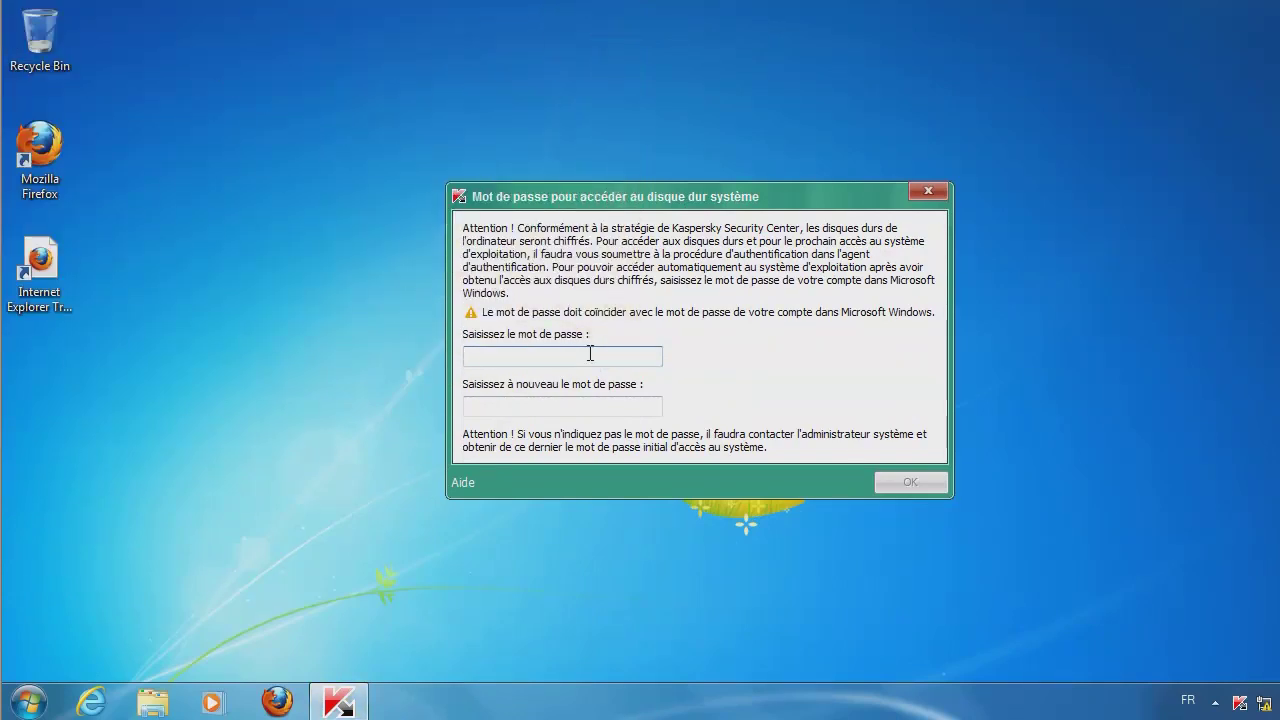
{"action": "type", "text": "••"}
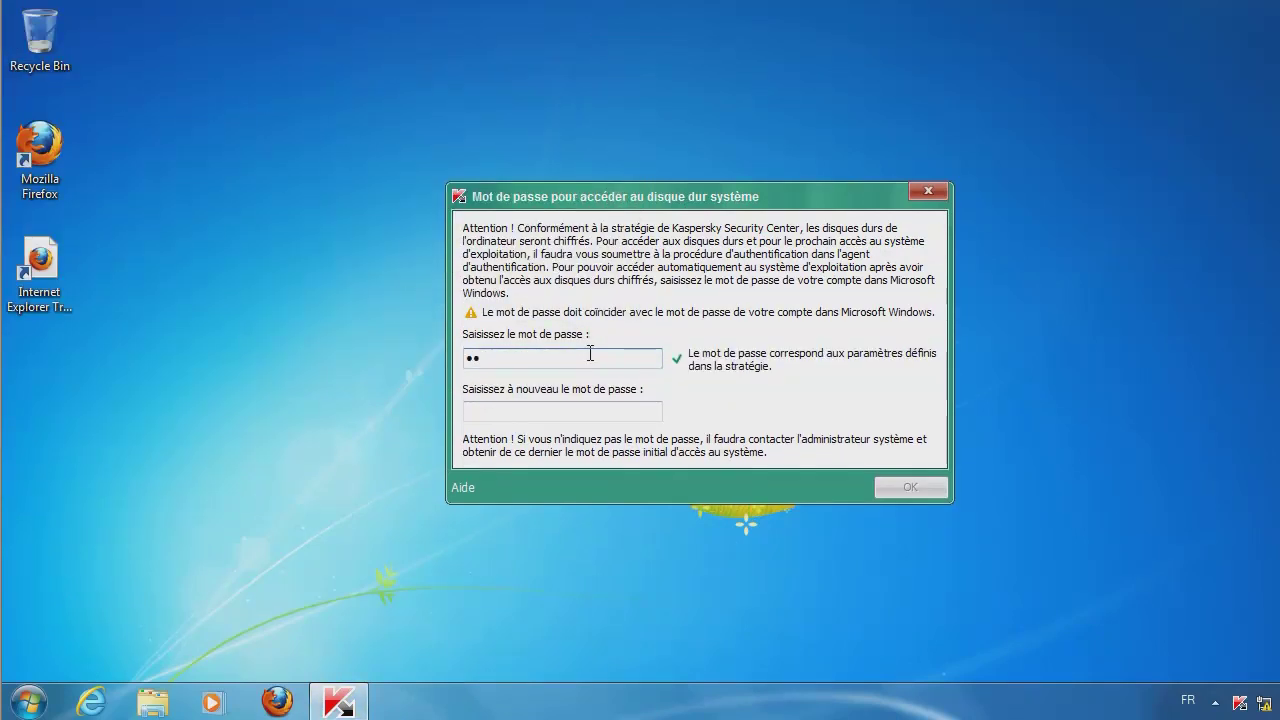
{"action": "type", "text": "•••••"}
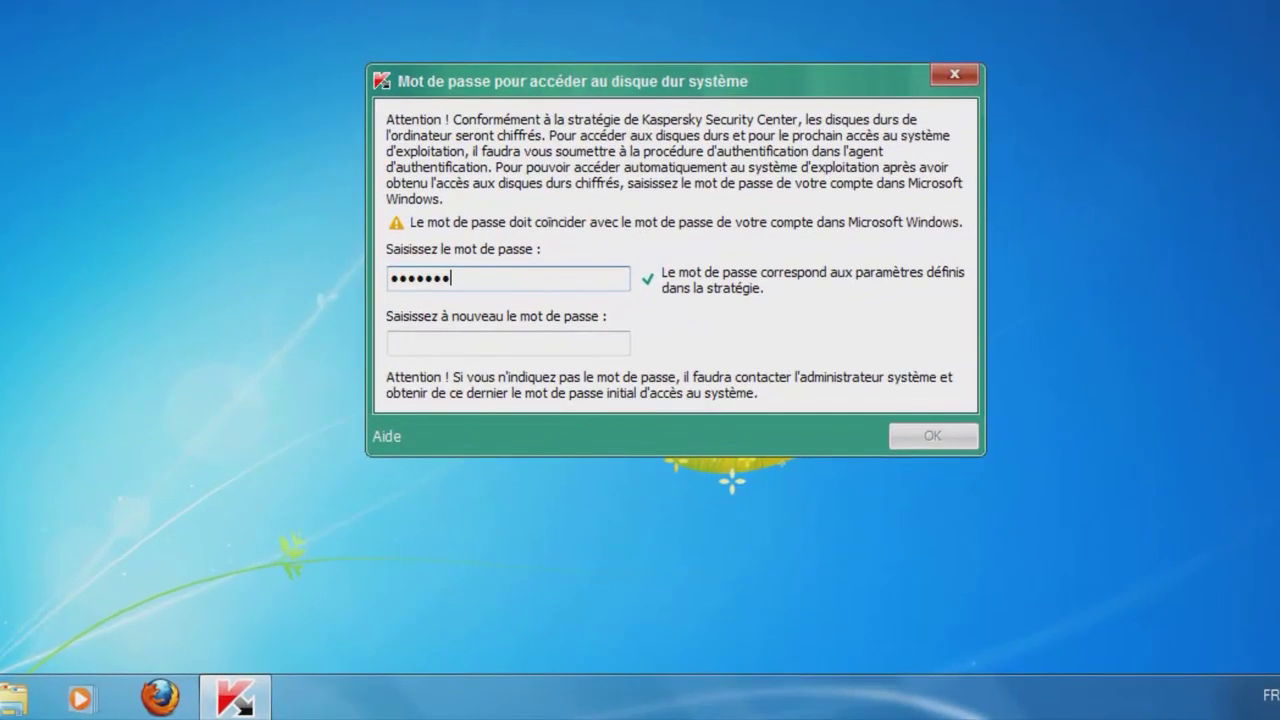
{"action": "type", "text": "••"}
{"action": "key", "text": "Tab"}
{"action": "type", "text": "•••••••••"}
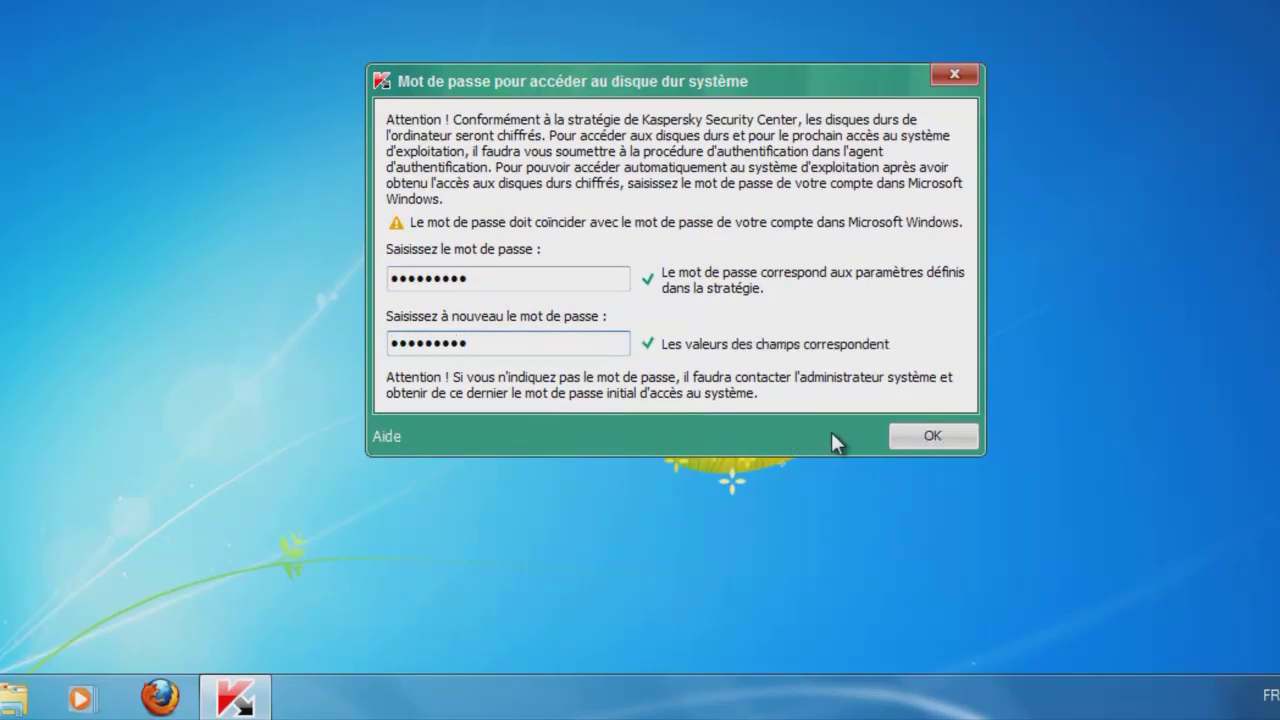
{"action": "left_click", "coordinate": [905, 446]}
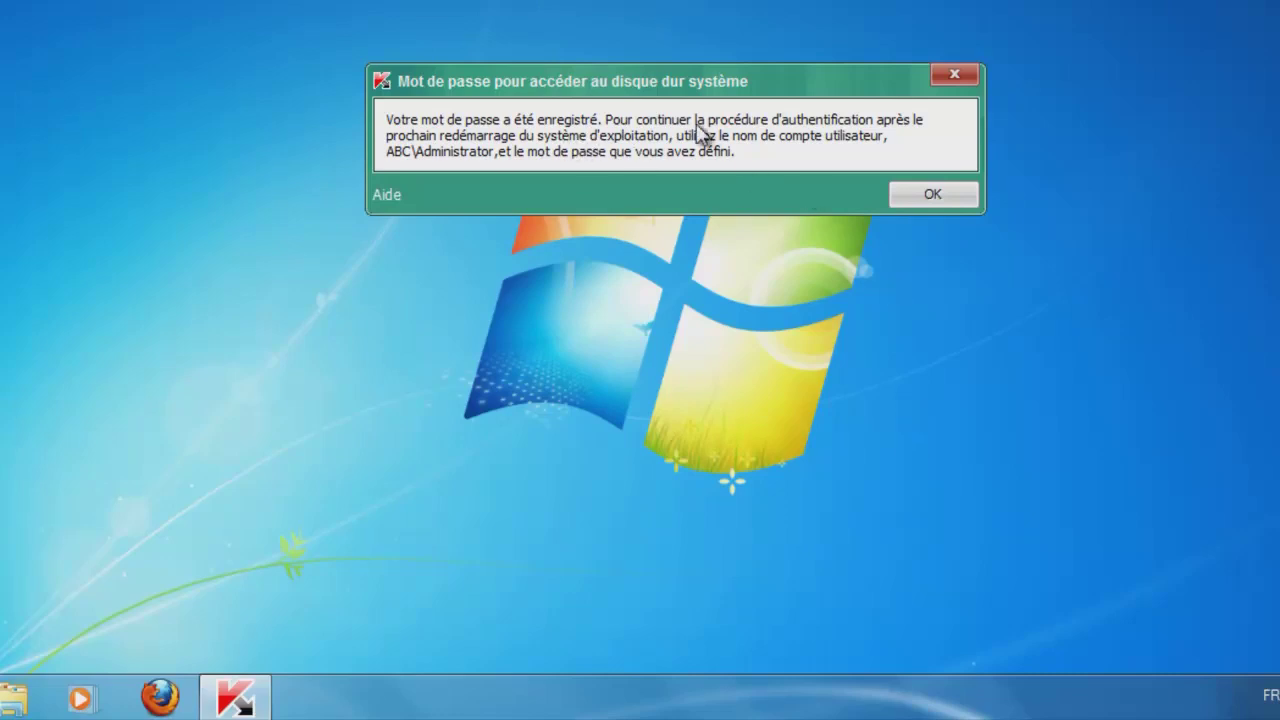
{"action": "left_click", "coordinate": [932, 197]}
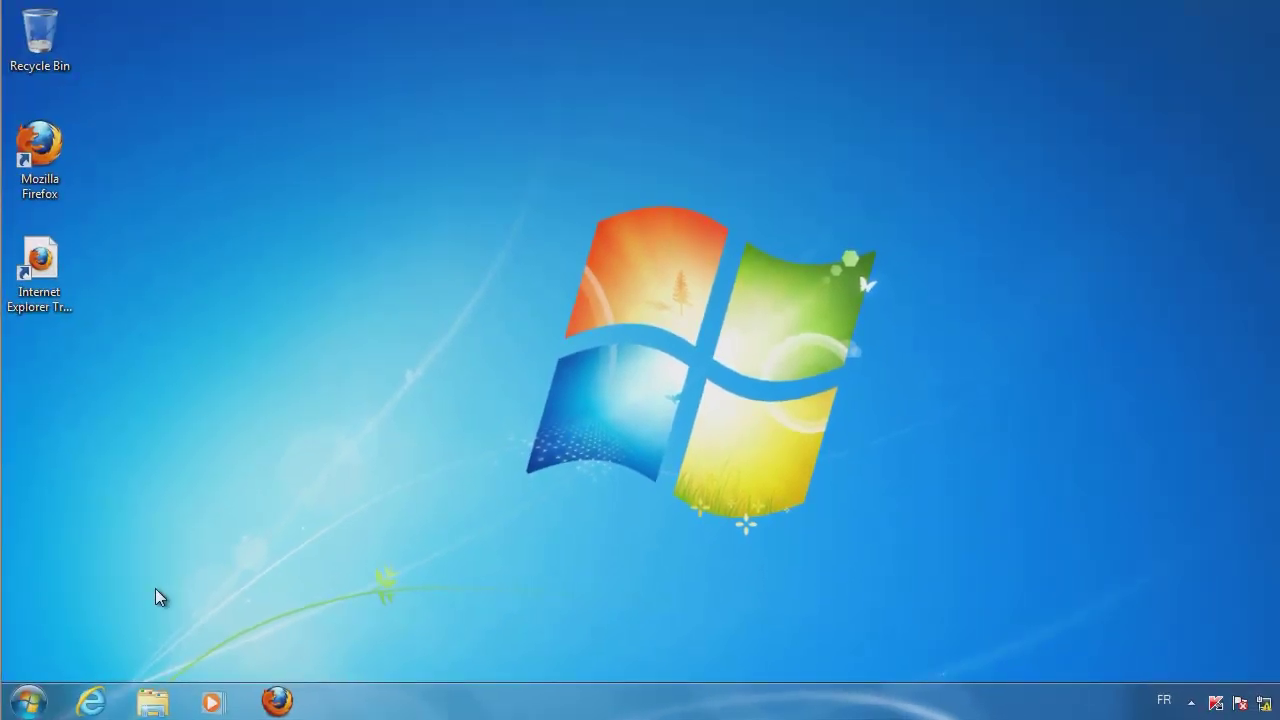
Restart the client computer from the Start menu.
{"action": "left_click", "coordinate": [29, 701]}
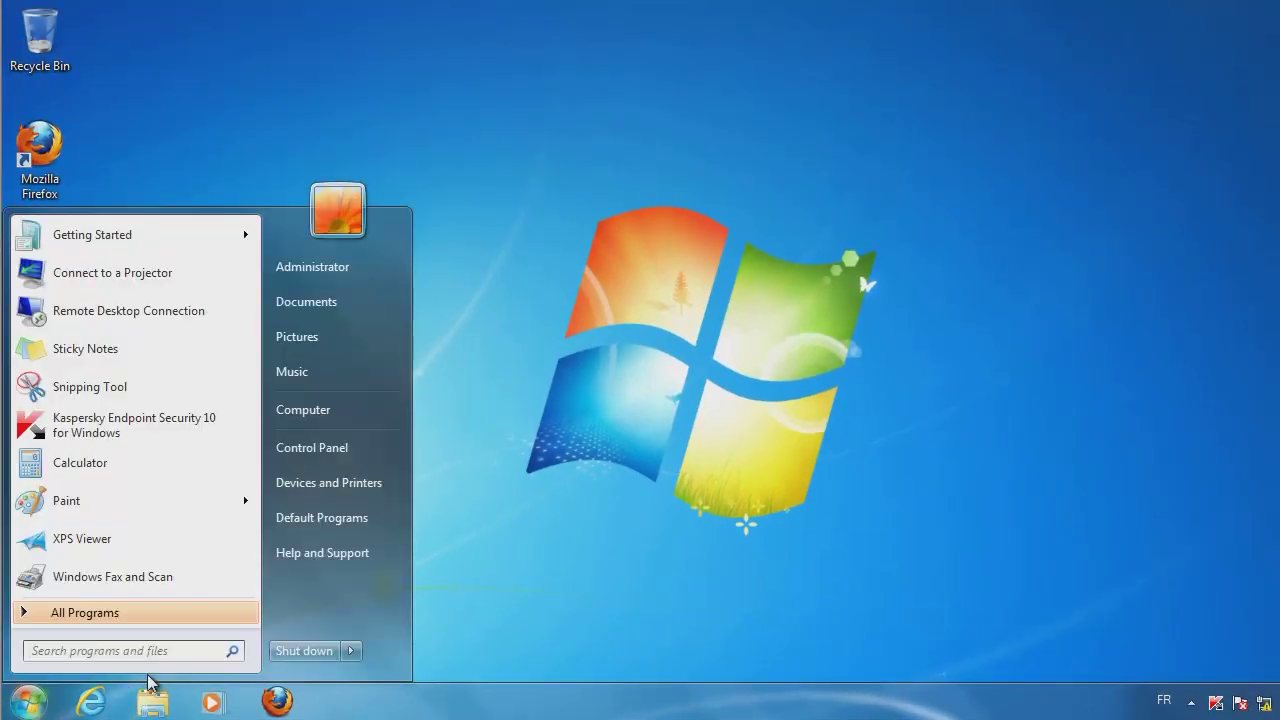
{"action": "left_click", "coordinate": [354, 653]}
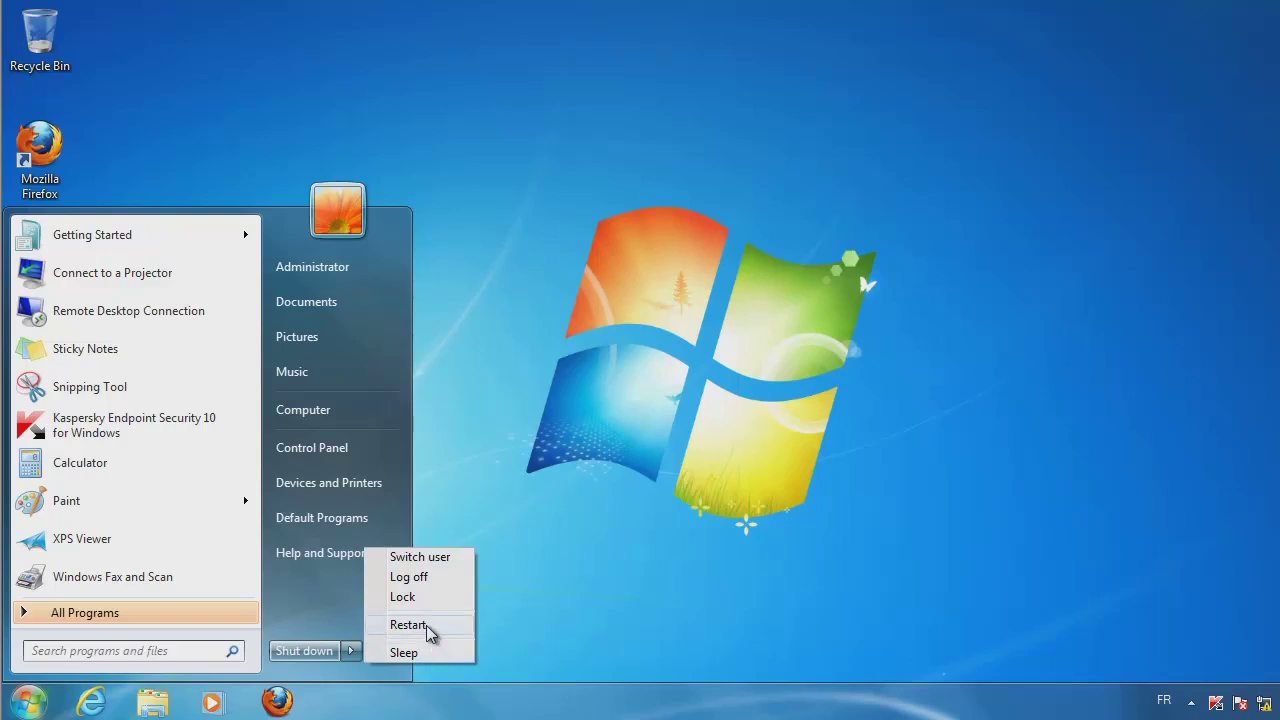
{"action": "left_click", "coordinate": [426, 625]}
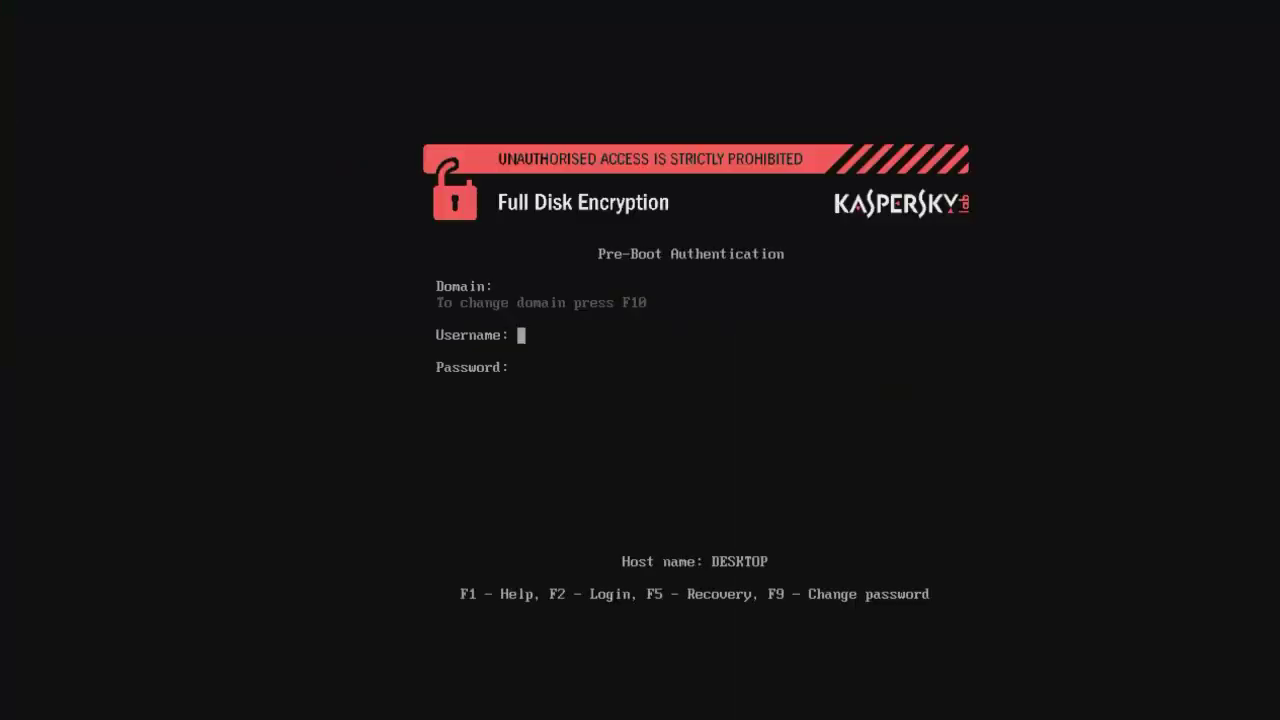
Pass pre-boot authentication as abc\administrator with the domain administrator's password.
{"action": "type", "text": "abc\\administrator"}
{"action": "key", "text": "Return"}
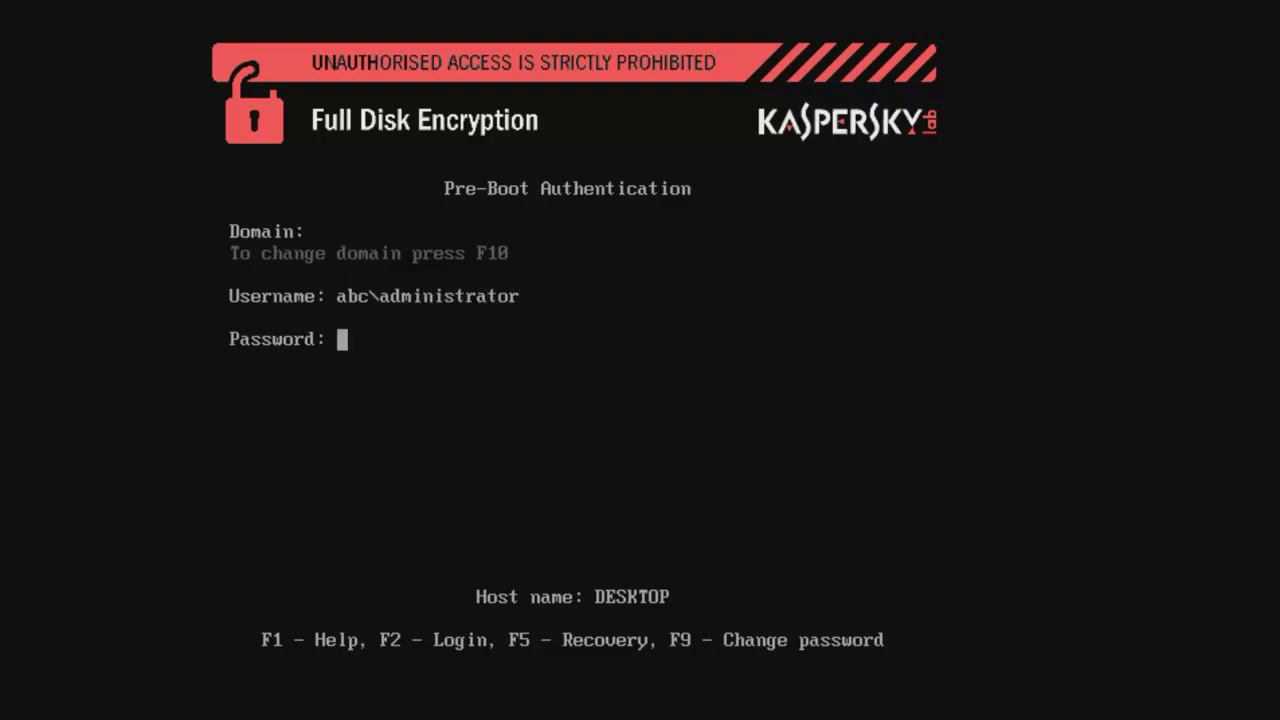
{"action": "type", "text": "*********"}
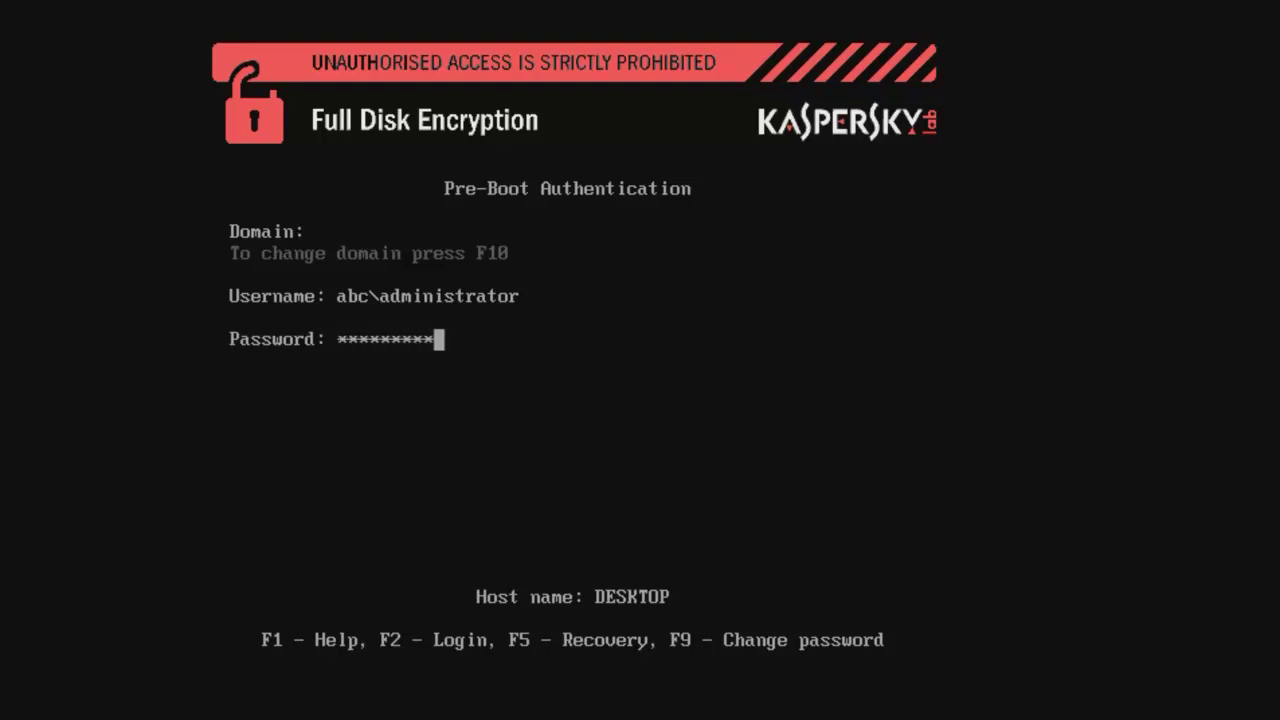
{"action": "key", "text": "Return"}
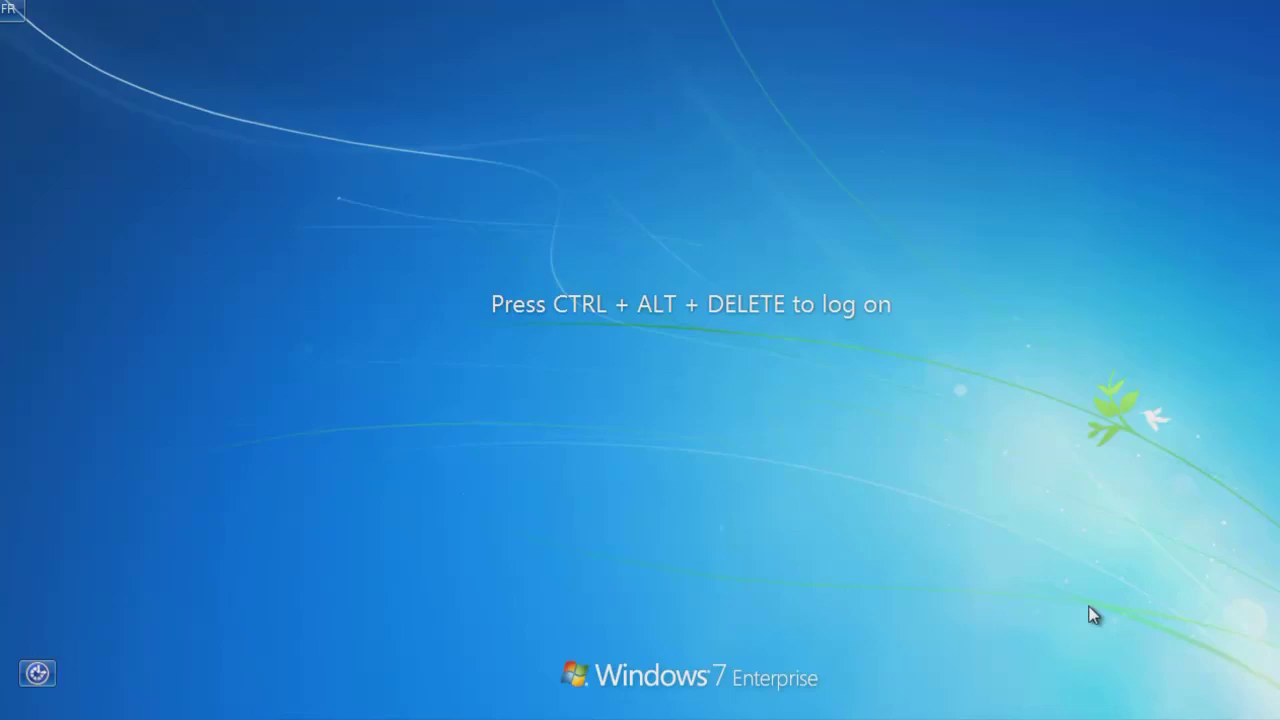
Press Ctrl+Alt+Delete to bring up the Windows 7 logon prompt.
{"action": "key", "text": "ctrl+alt+Delete"}
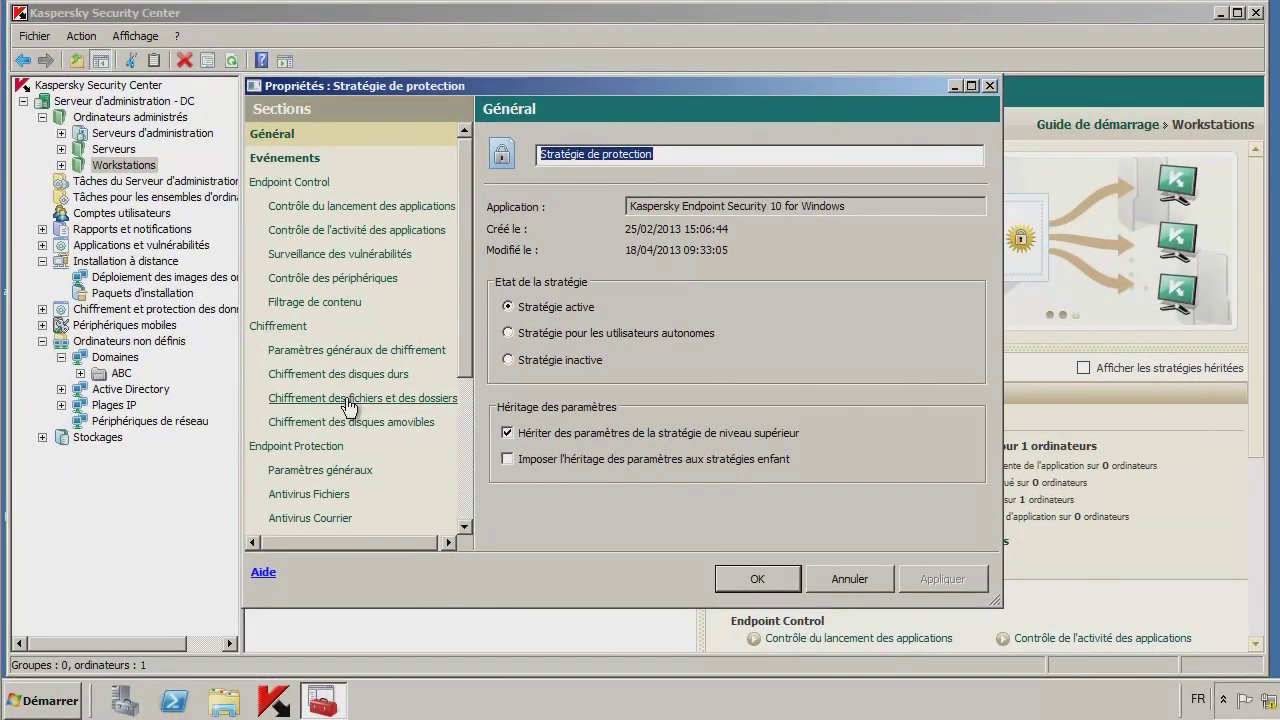
Make file and folder encryption follow the rules list.
{"action": "left_click", "coordinate": [348, 398]}
{"action": "left_click", "coordinate": [738, 200]}
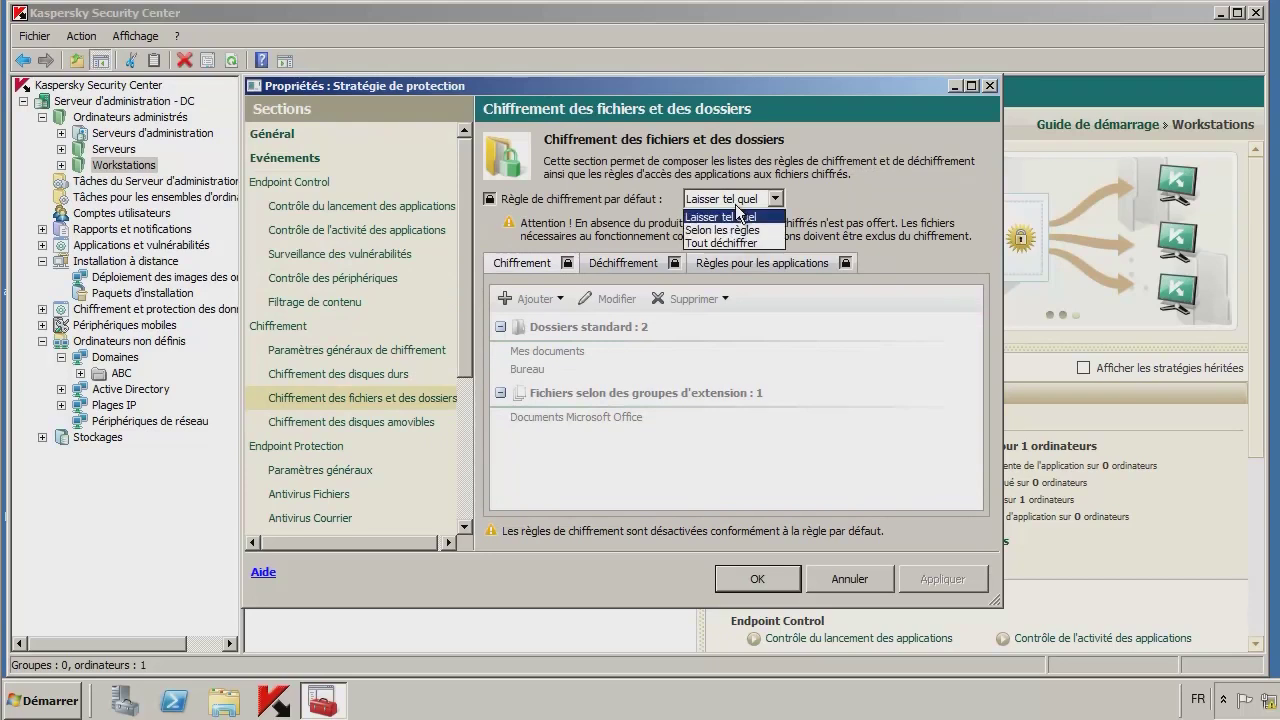
{"action": "left_click", "coordinate": [735, 229]}
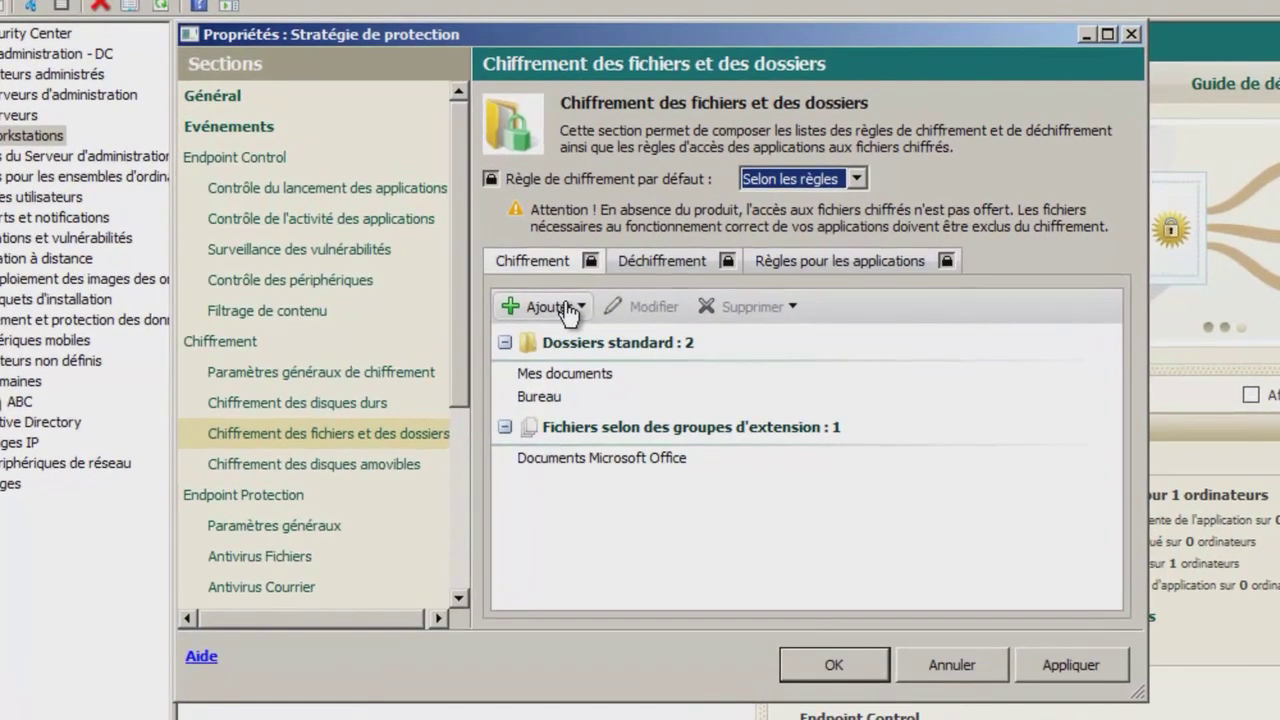
Add the Fichiers Outlook standard folder to the file encryption list.
{"action": "left_click", "coordinate": [567, 310]}
{"action": "left_click", "coordinate": [570, 309]}
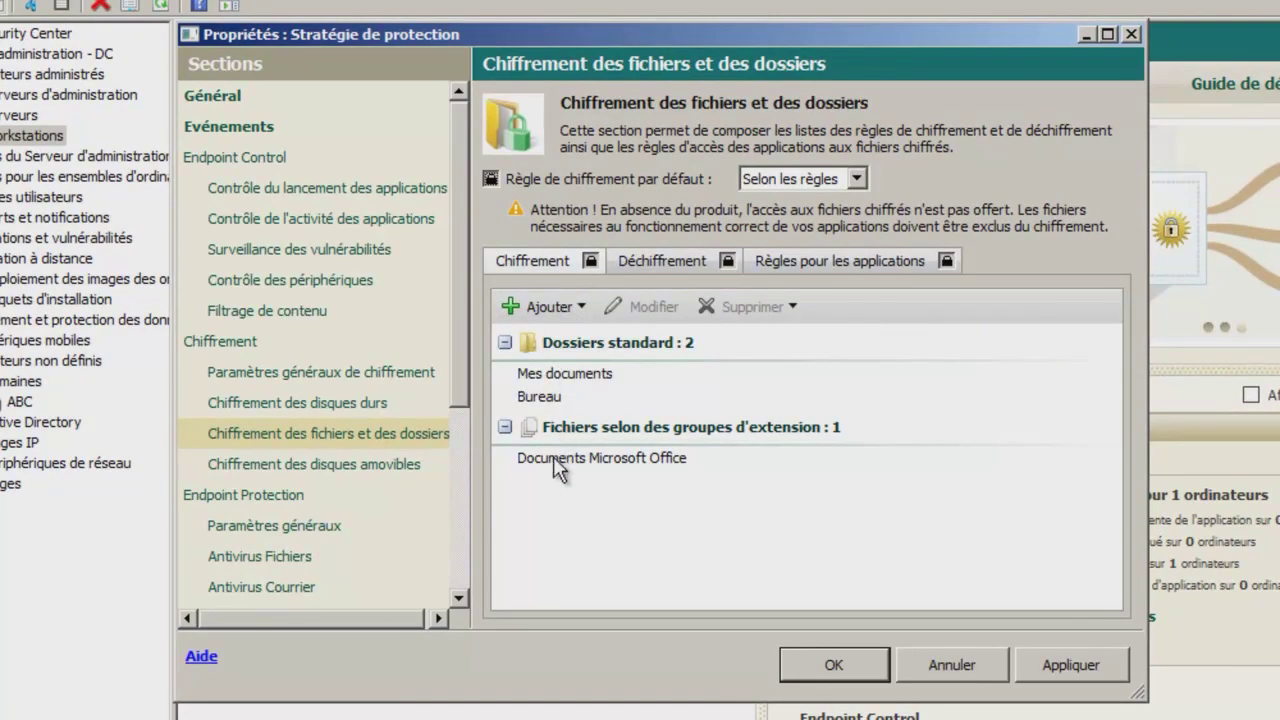
{"action": "left_click", "coordinate": [575, 310]}
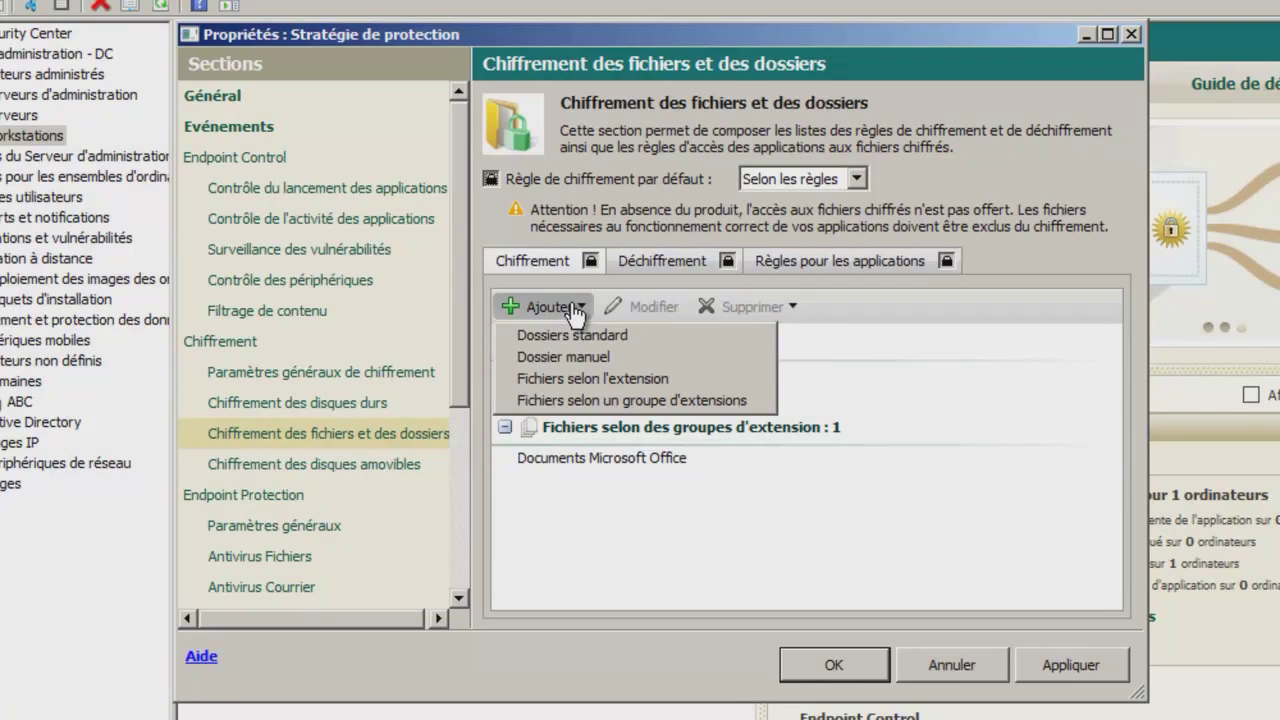
{"action": "left_click", "coordinate": [577, 338]}
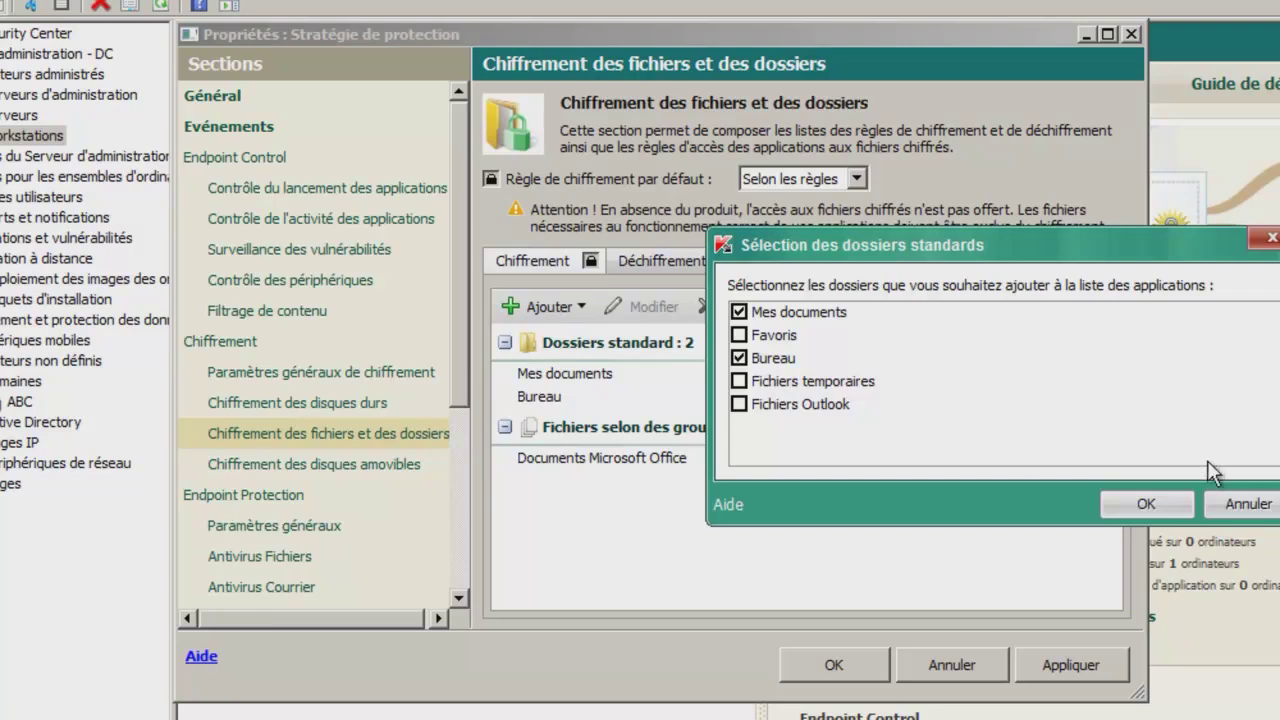
{"action": "left_click", "coordinate": [798, 416]}
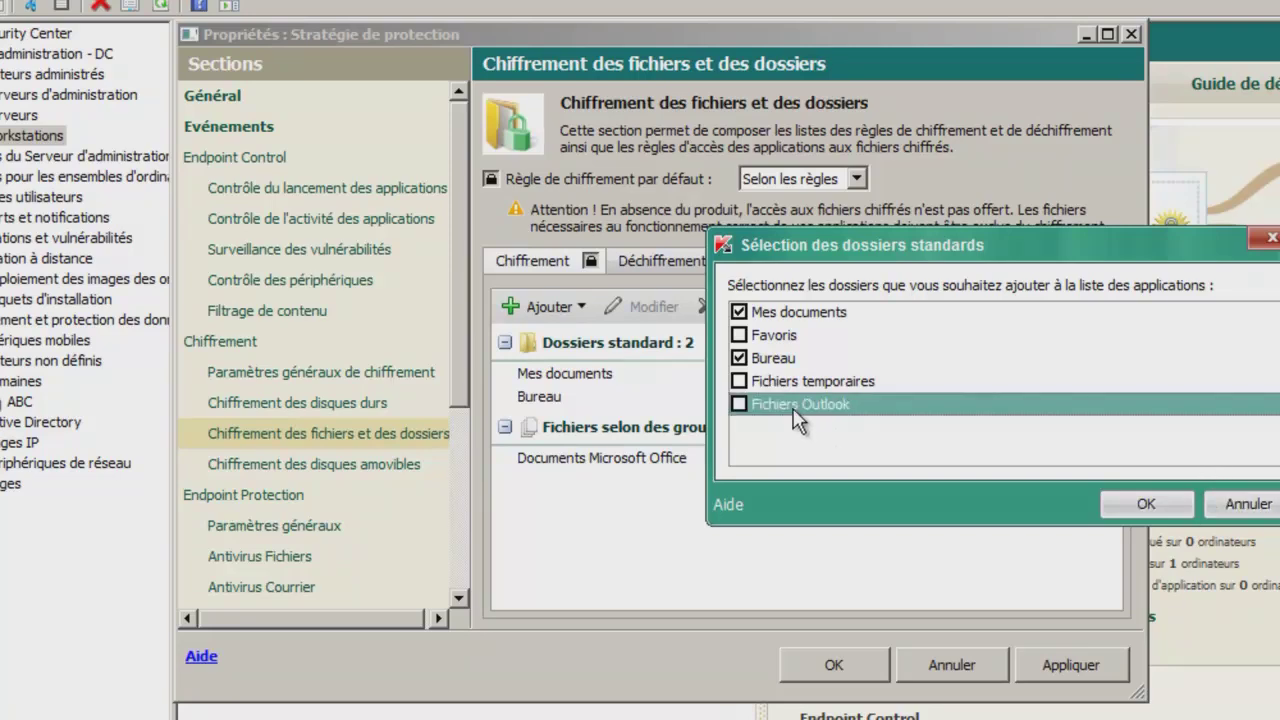
{"action": "left_click", "coordinate": [739, 404]}
{"action": "left_click", "coordinate": [1140, 504]}
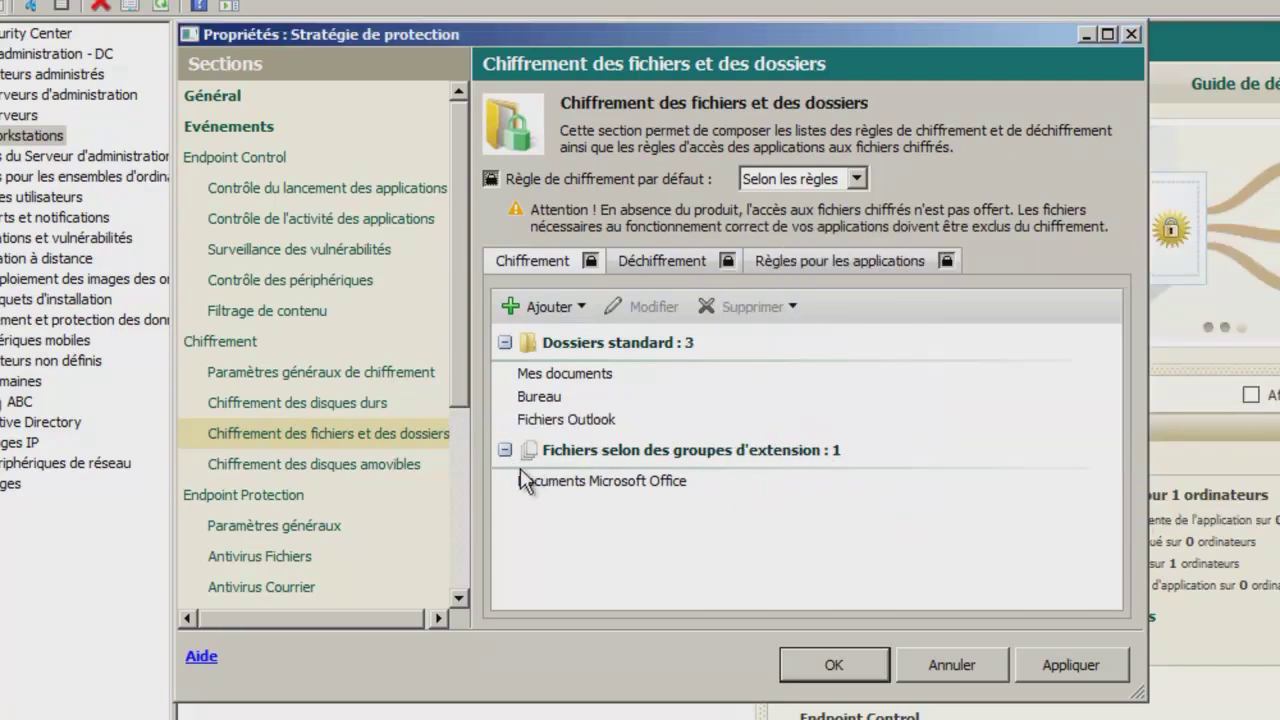
{"action": "left_click", "coordinate": [562, 308]}
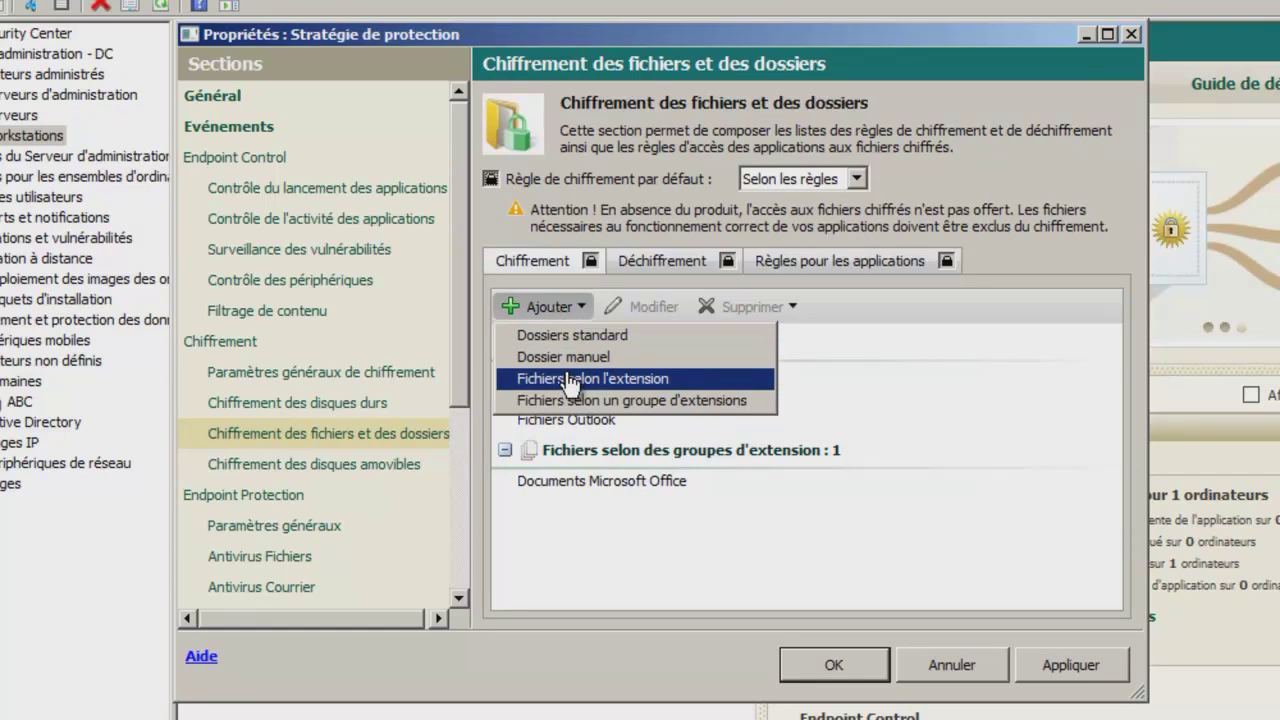
Add an encryption rule for *.pdf files.
{"action": "left_click", "coordinate": [571, 380]}
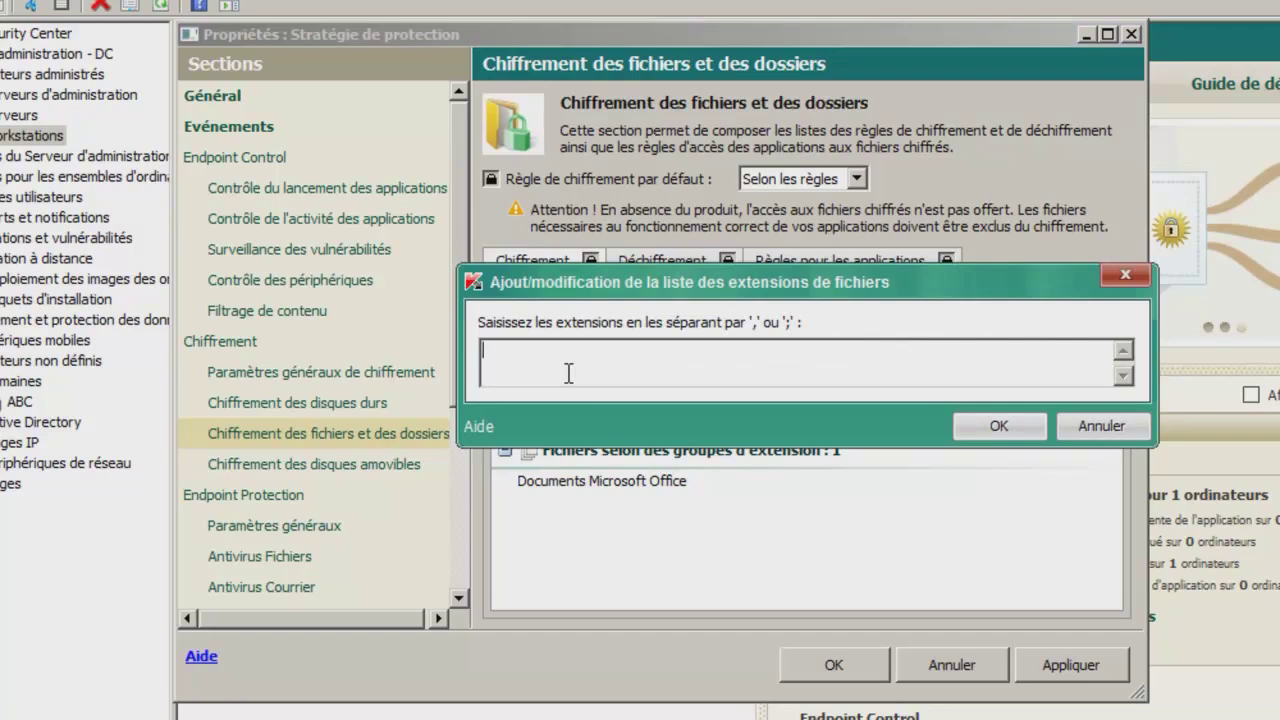
{"action": "type", "text": "*.pdf"}
{"action": "left_click", "coordinate": [997, 427]}
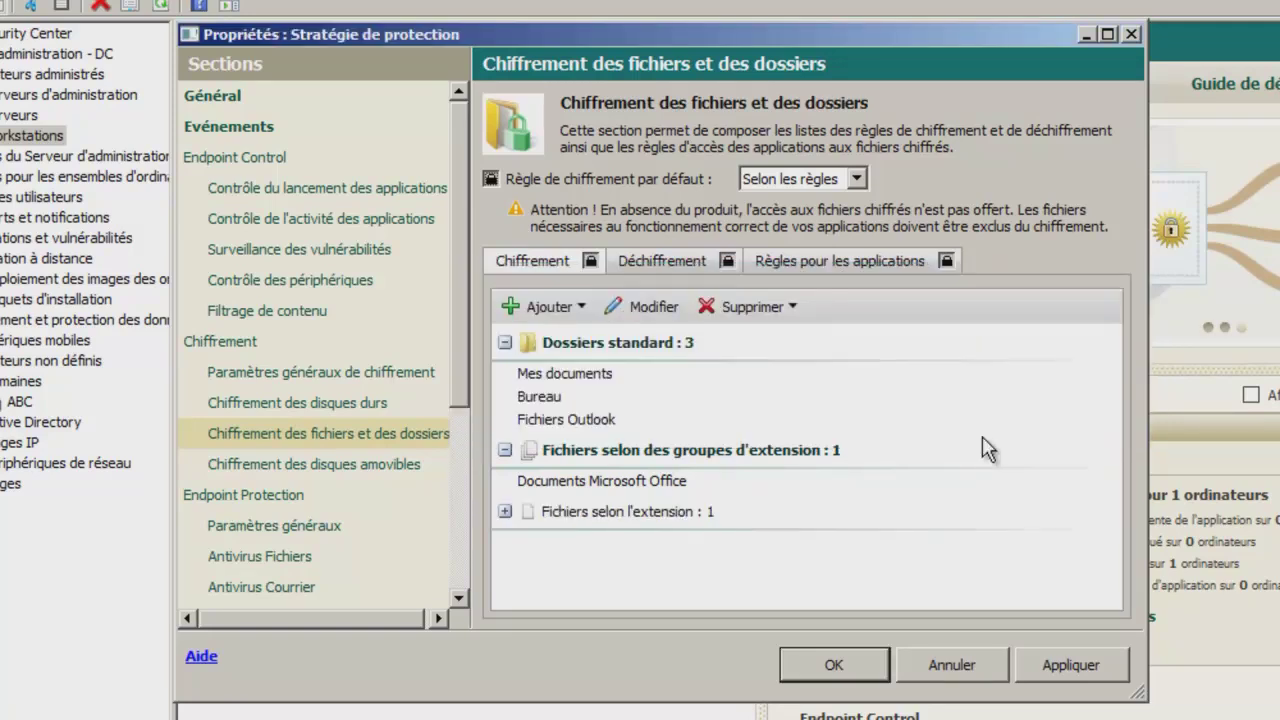
Add all extension groups, from Documents texte to Archives, to the encryption rules.
{"action": "left_click", "coordinate": [562, 310]}
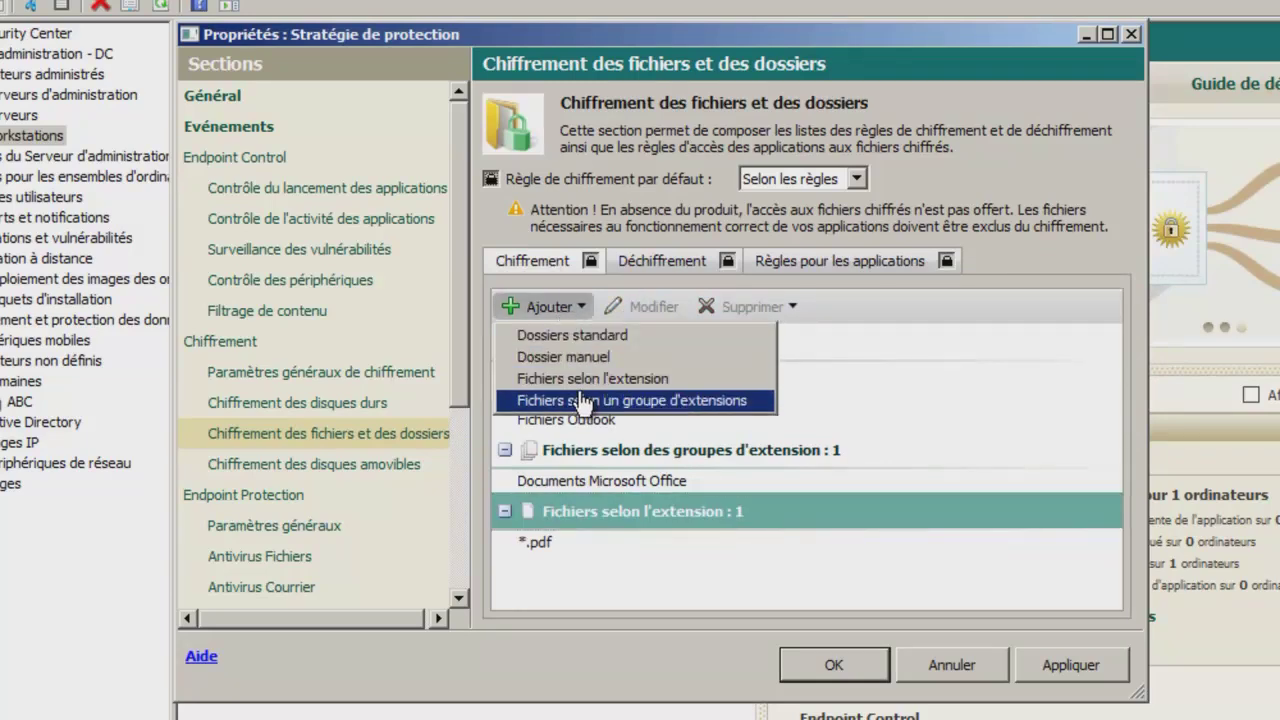
{"action": "left_click", "coordinate": [580, 400]}
{"action": "left_click", "coordinate": [539, 321]}
{"action": "left_click", "coordinate": [539, 344]}
{"action": "left_click", "coordinate": [539, 367]}
{"action": "left_click", "coordinate": [539, 390]}
{"action": "left_click", "coordinate": [540, 413]}
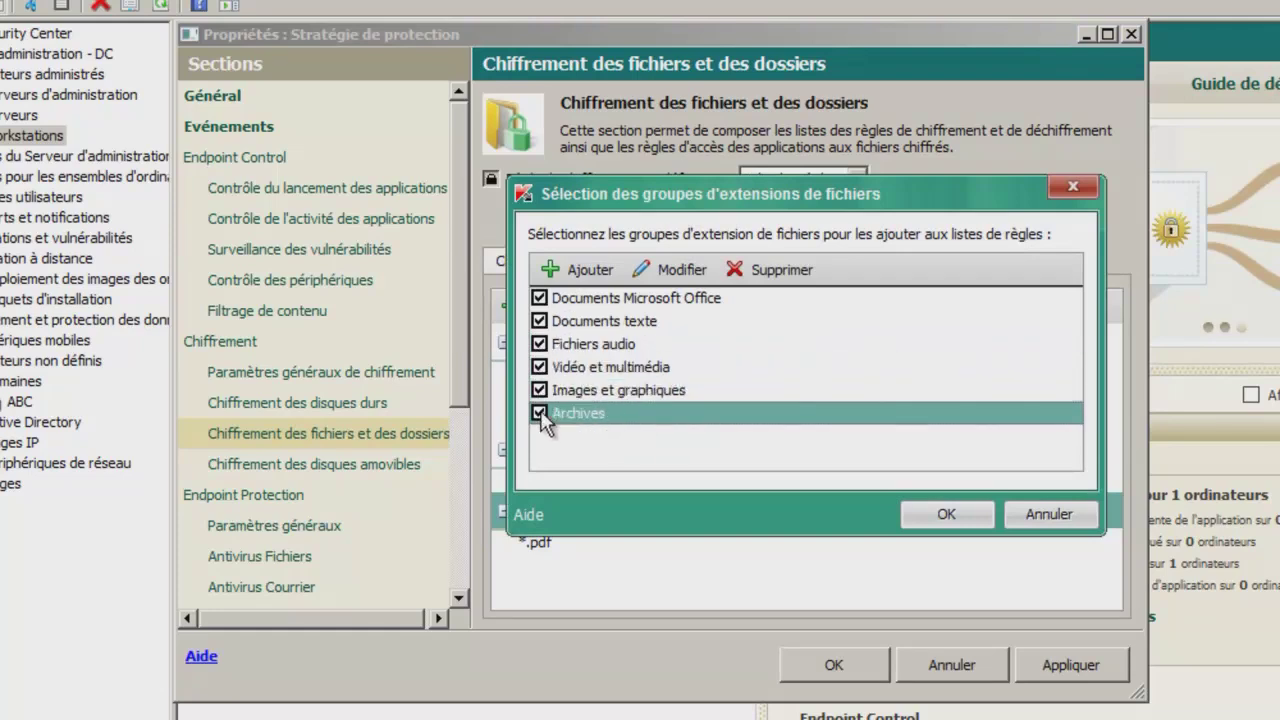
{"action": "left_click", "coordinate": [944, 514]}
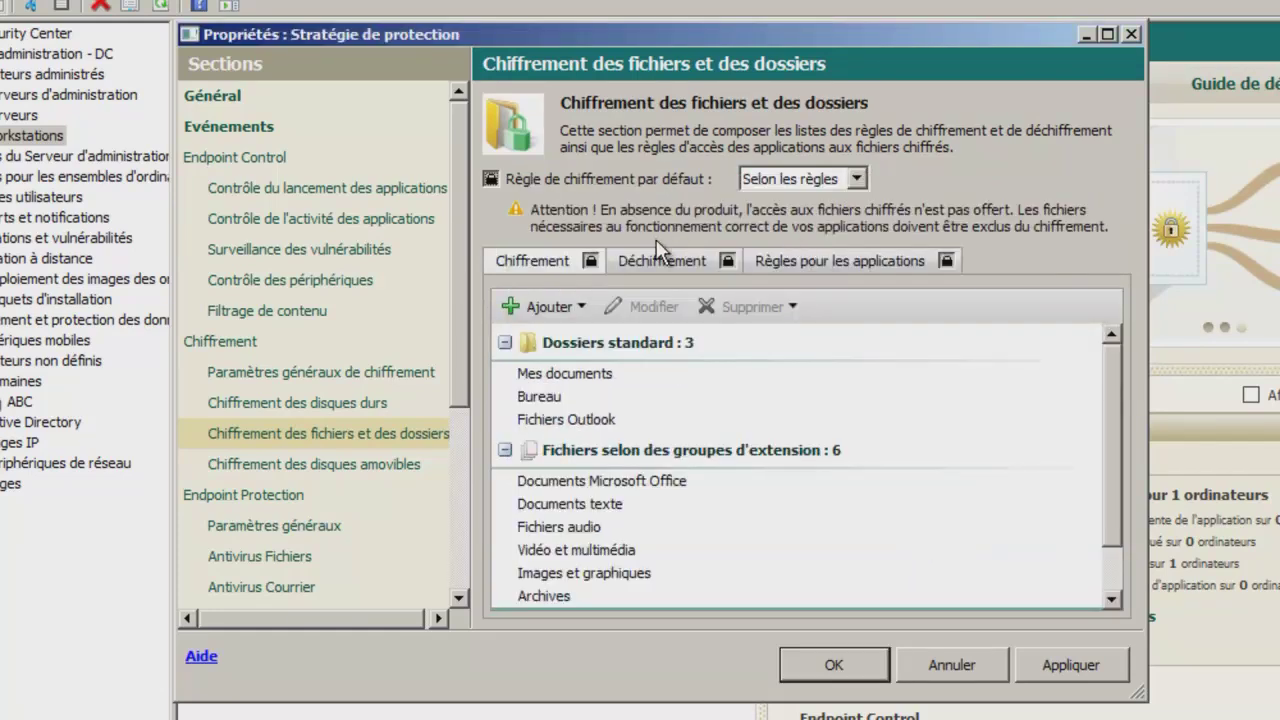
{"action": "left_click", "coordinate": [657, 270]}
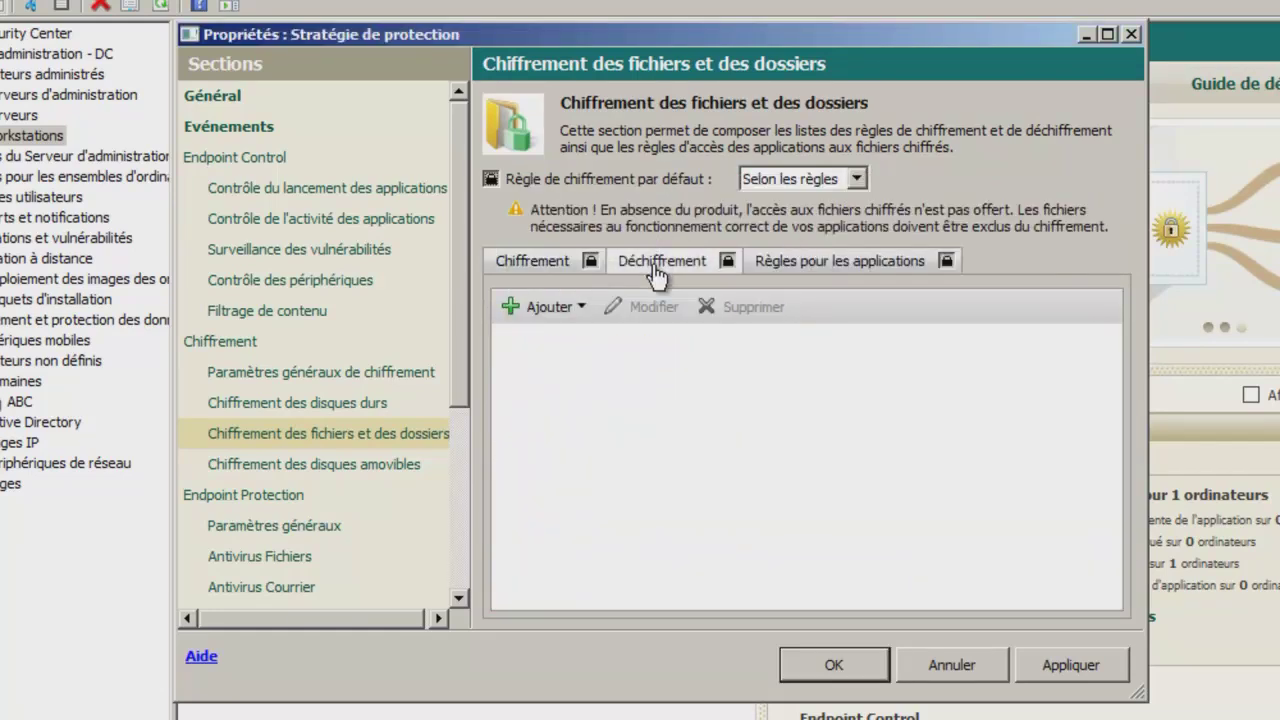
Add WORDPAD.EXE from the Security Center application list to the application rules.
{"action": "left_click", "coordinate": [558, 310]}
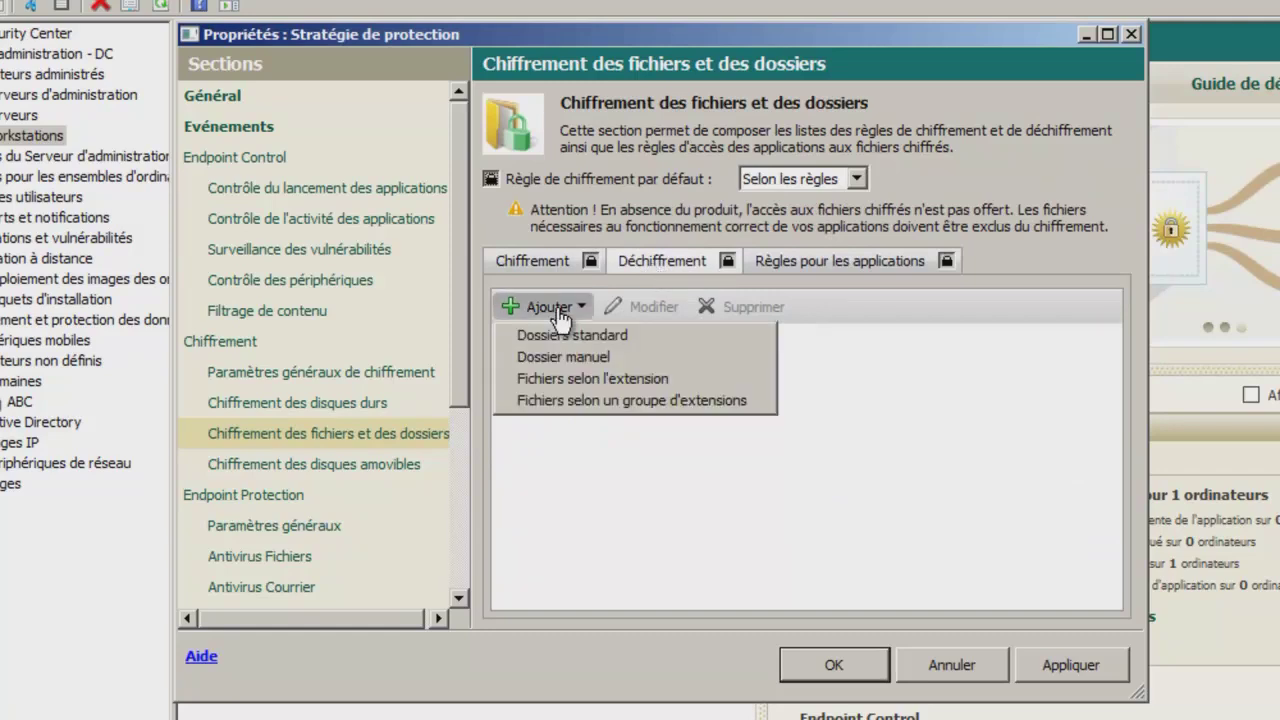
{"action": "left_click", "coordinate": [848, 272]}
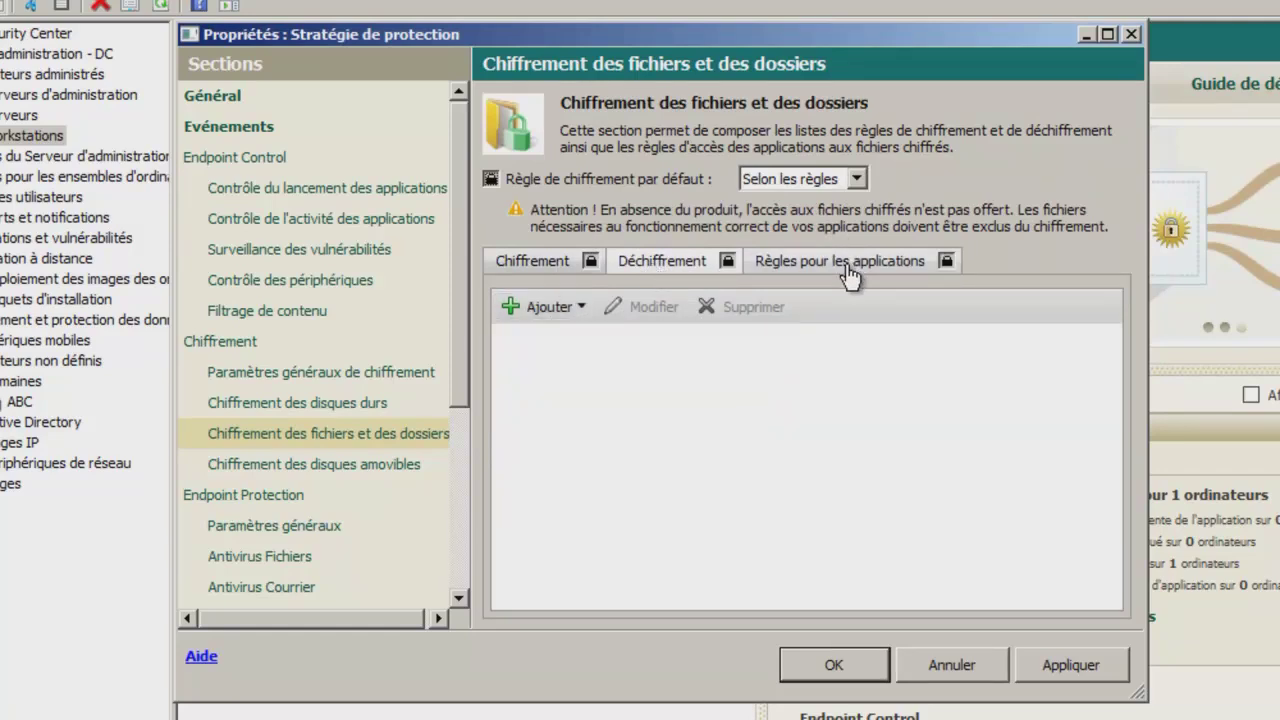
{"action": "left_click", "coordinate": [571, 314]}
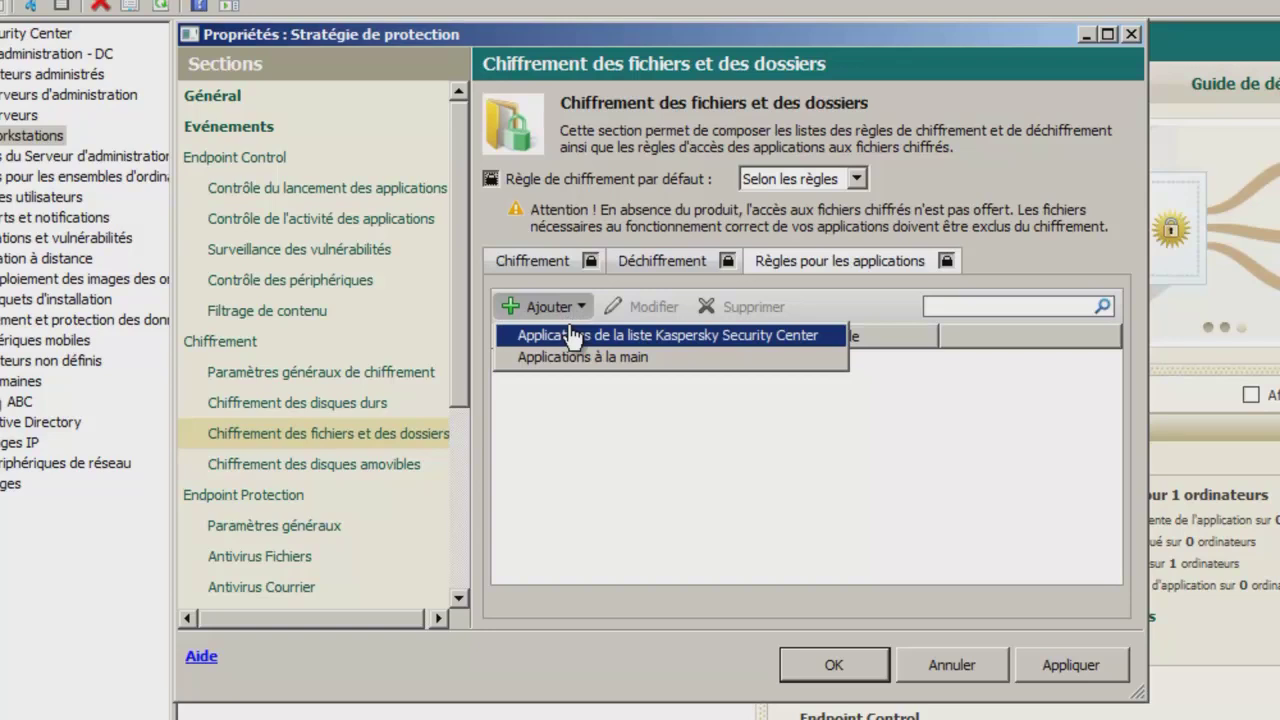
{"action": "left_click", "coordinate": [573, 336]}
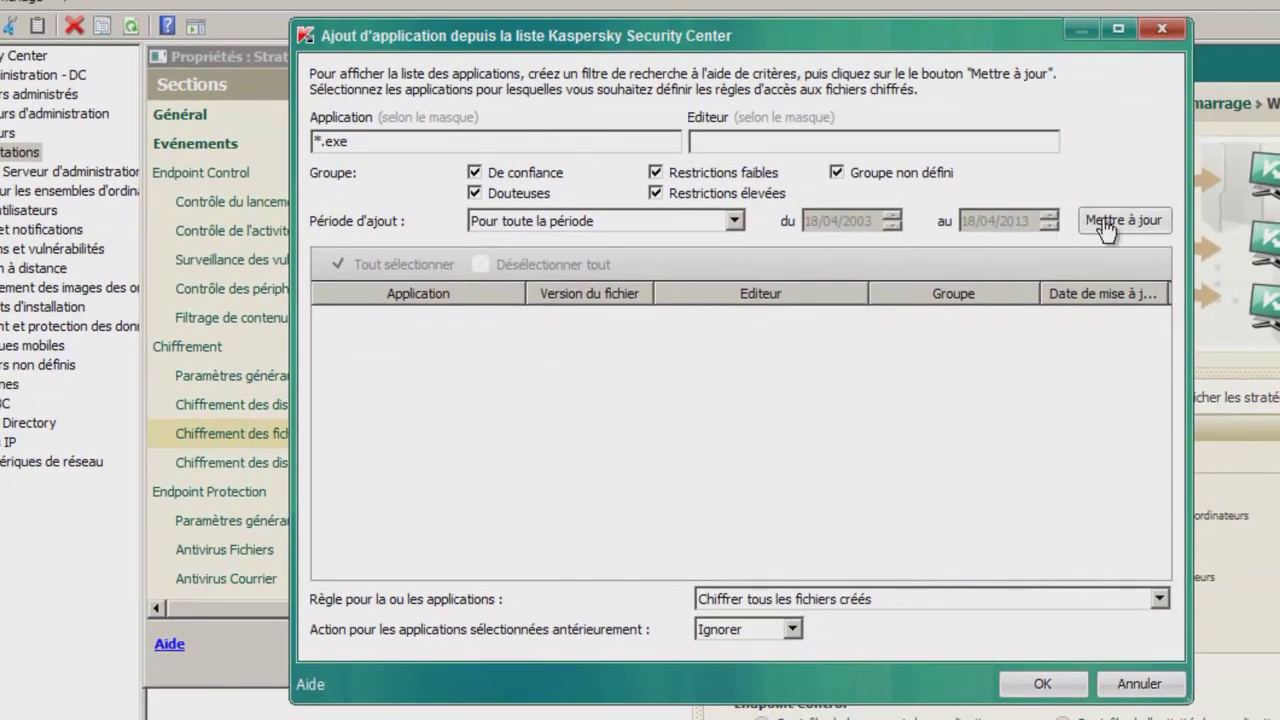
{"action": "left_click", "coordinate": [1115, 222]}
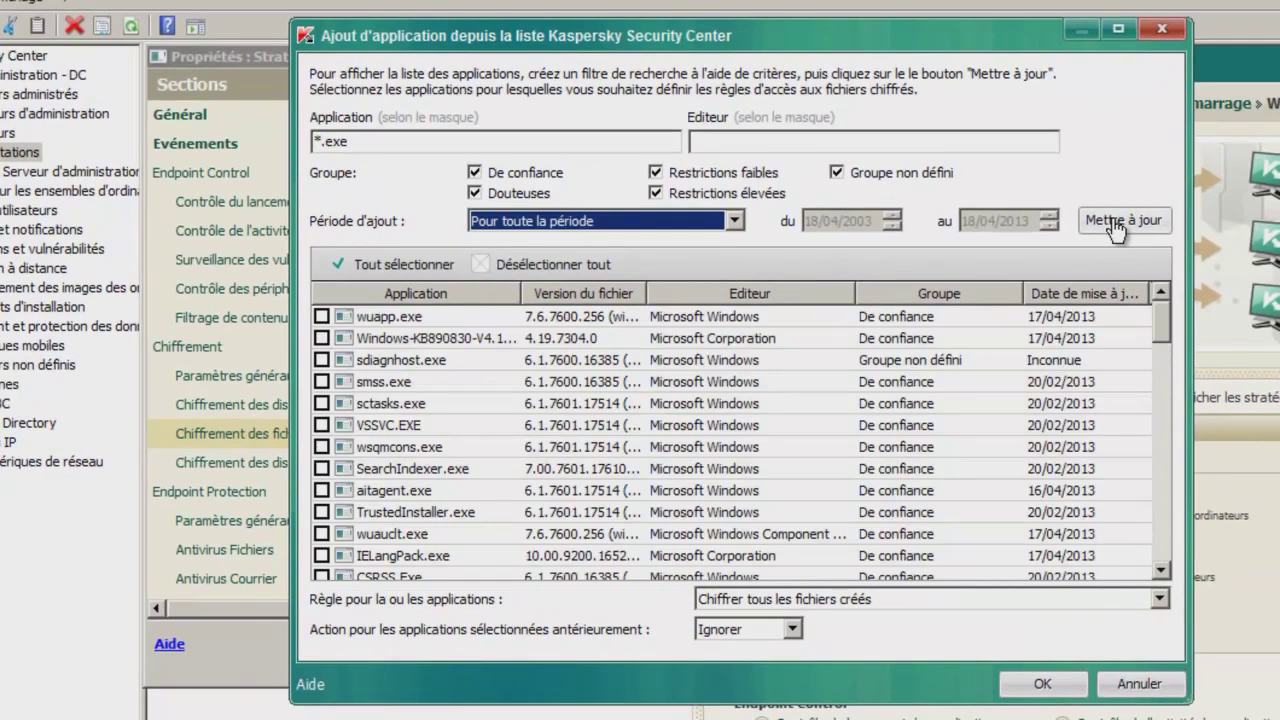
{"action": "scroll", "coordinate": [1163, 340], "scroll_direction": "down", "scroll_amount": 3}
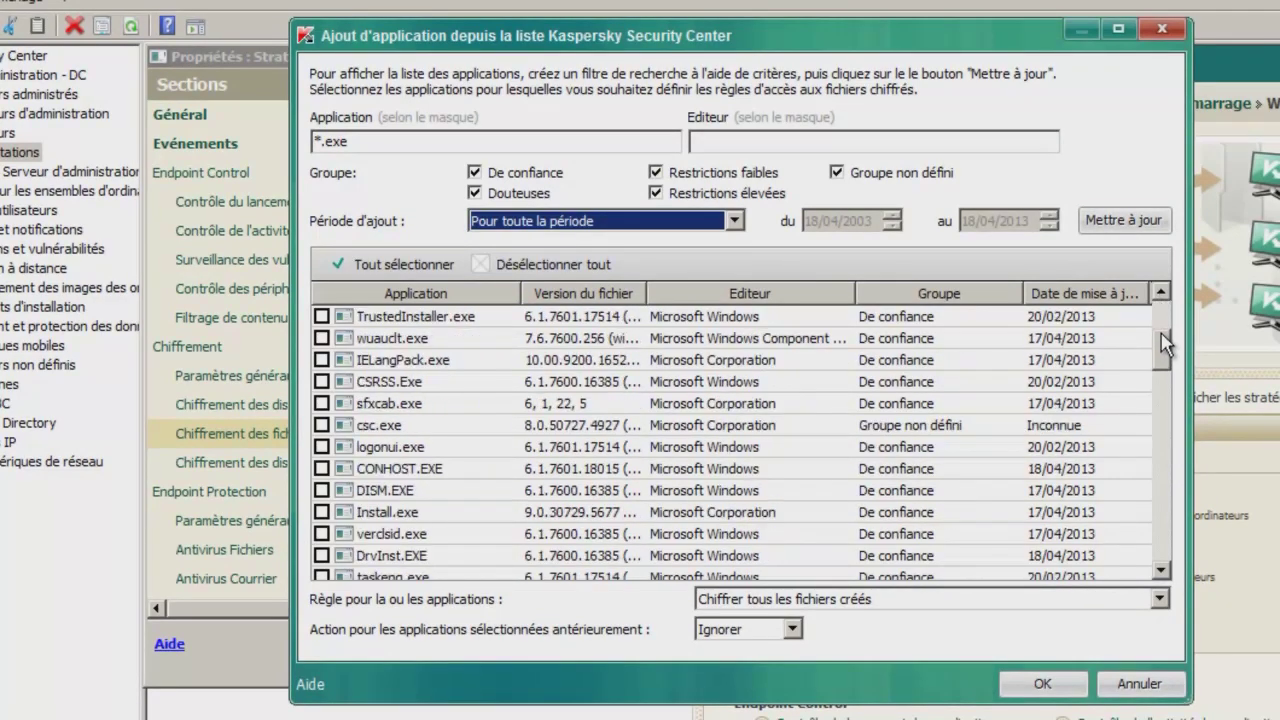
{"action": "left_click", "coordinate": [476, 294]}
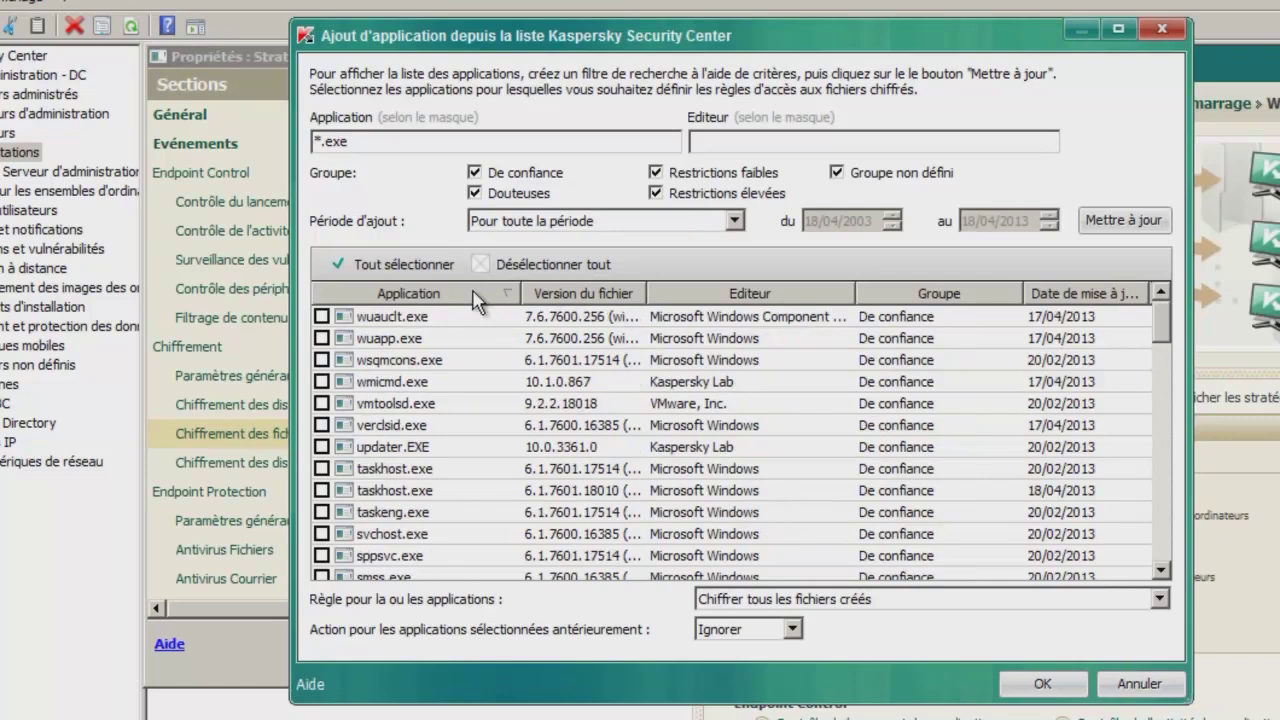
{"action": "left_click", "coordinate": [476, 294]}
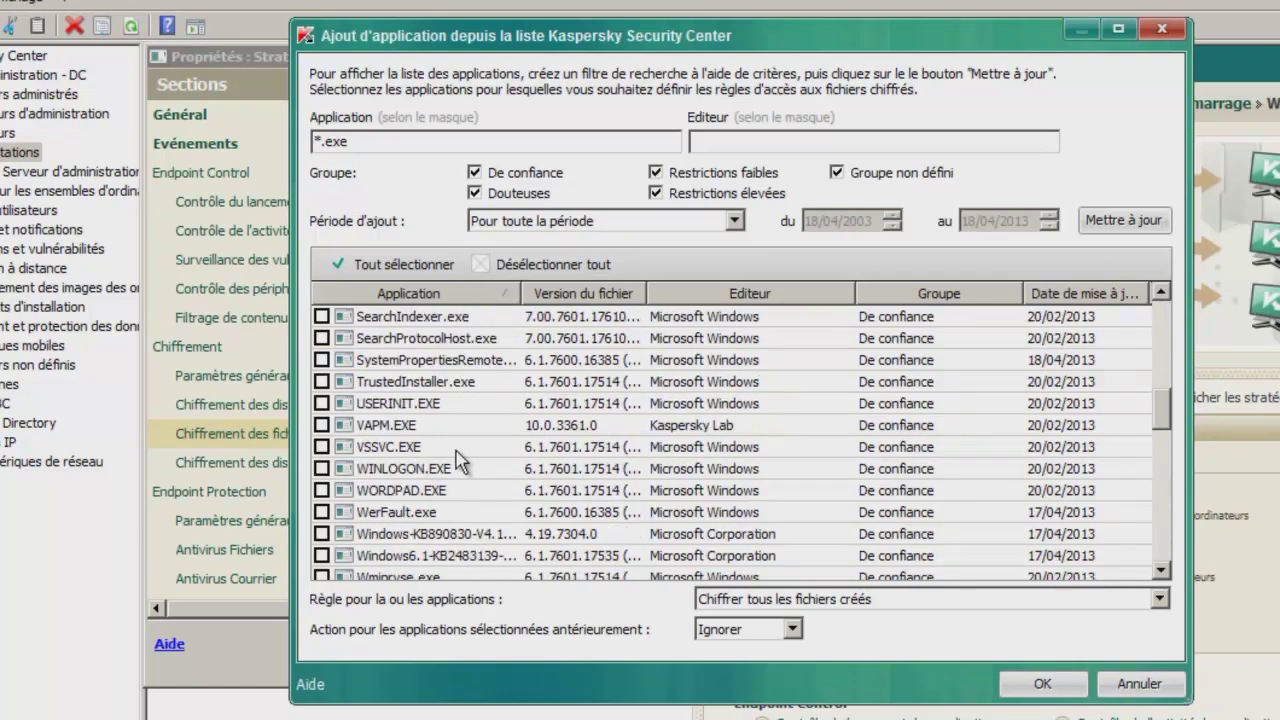
{"action": "left_click", "coordinate": [321, 490]}
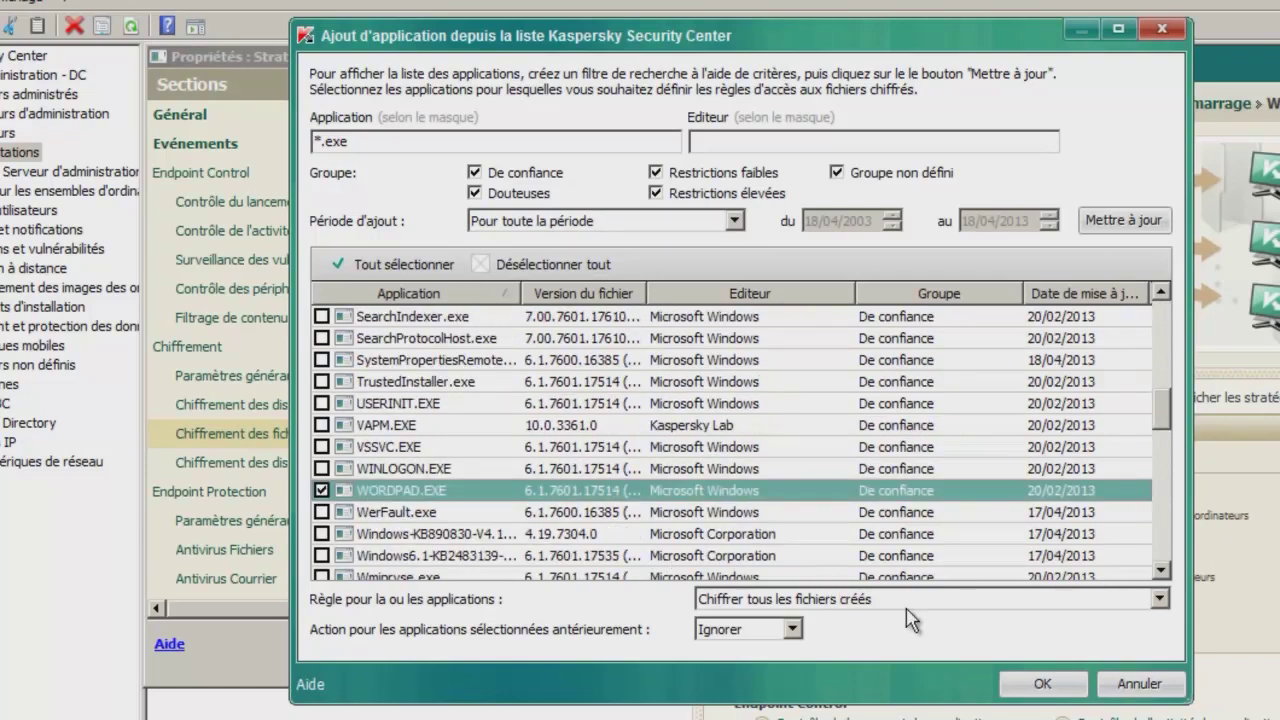
{"action": "left_click", "coordinate": [1043, 684]}
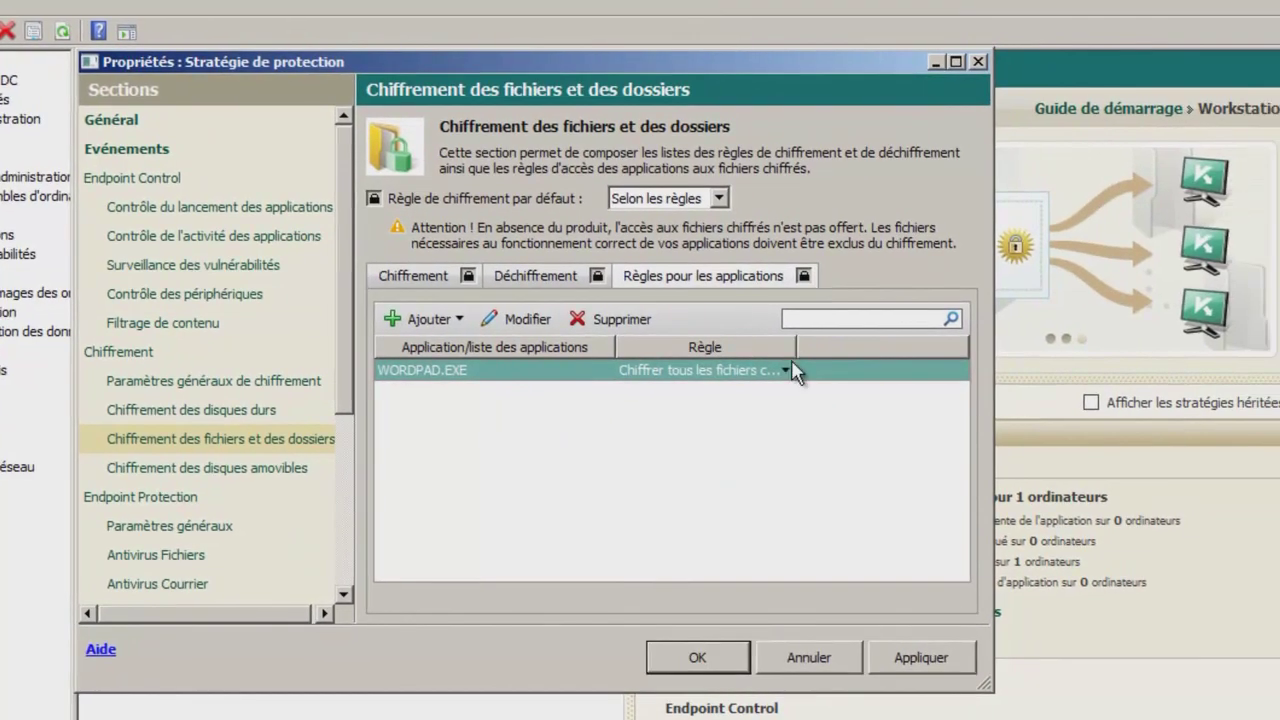
Keep WORDPAD.EXE's rule at 'Chiffrer tous les fichiers créés' and go to removable drive encryption.
{"action": "left_click", "coordinate": [853, 366]}
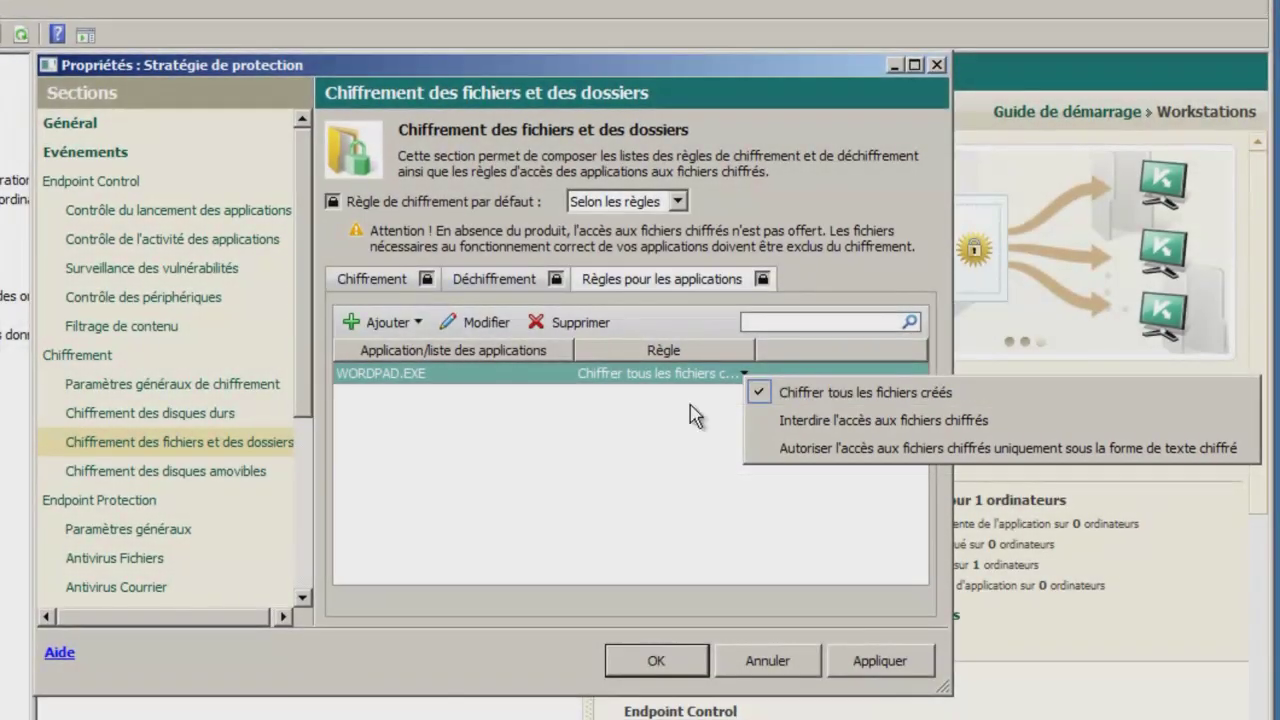
{"action": "left_click", "coordinate": [657, 434]}
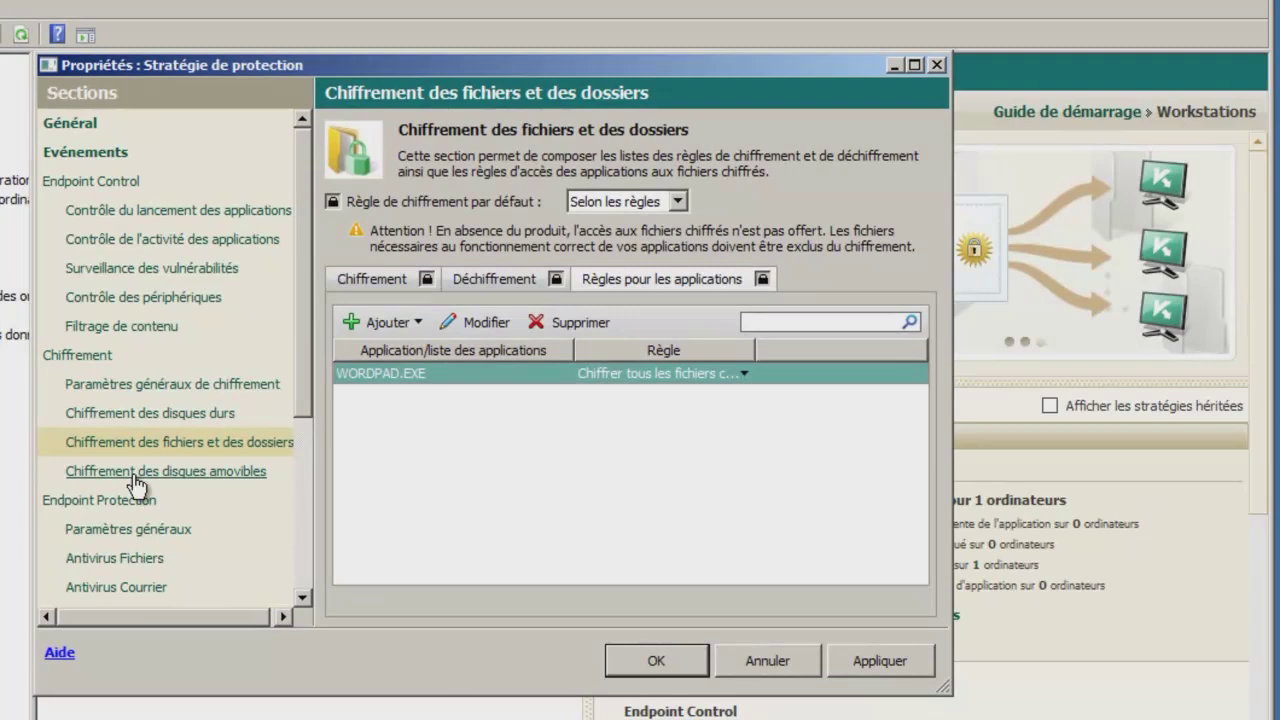
{"action": "left_click", "coordinate": [141, 472]}
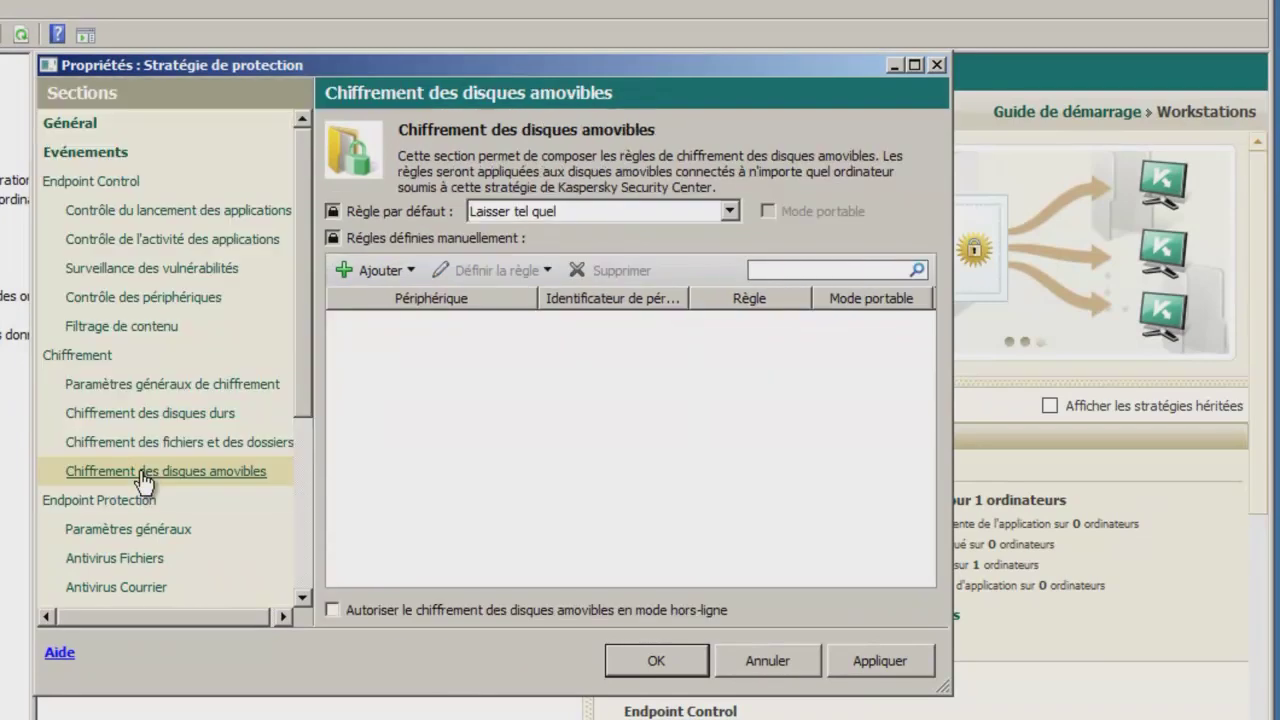
Set the removable drives default rule to Chiffrer tous les fichiers.
{"action": "left_click", "coordinate": [597, 212]}
{"action": "left_click", "coordinate": [600, 234]}
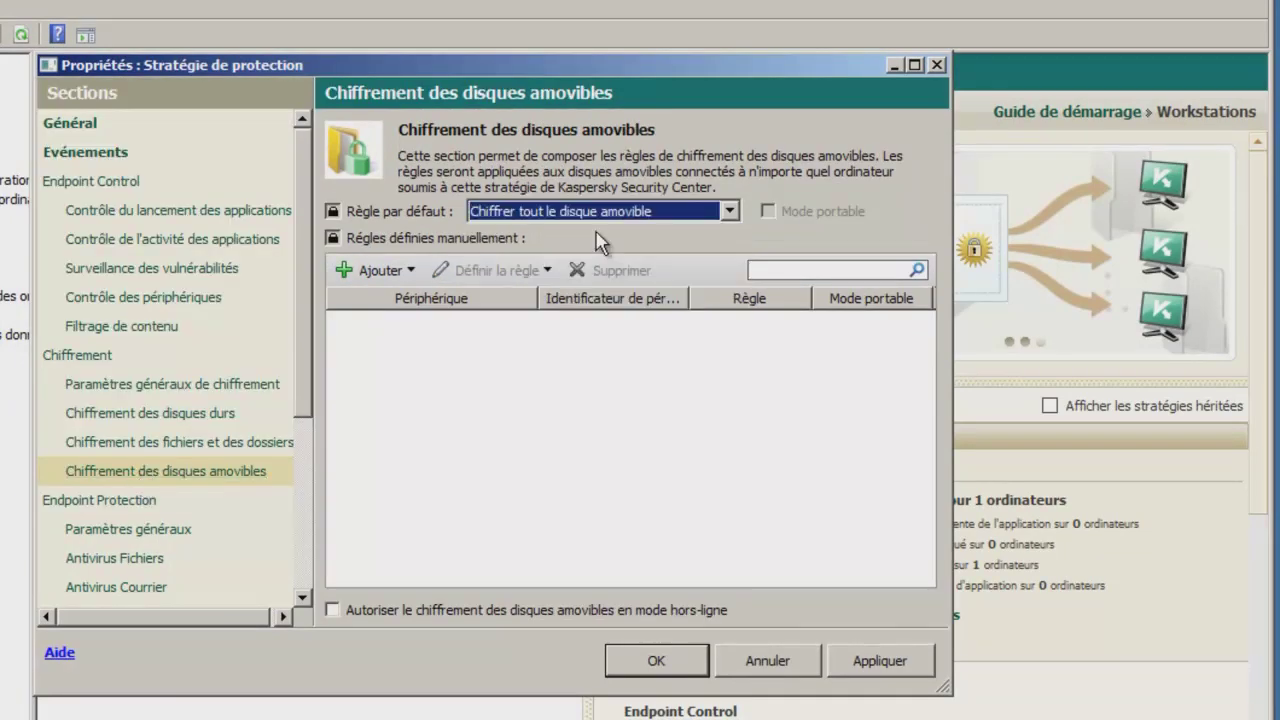
{"action": "left_click", "coordinate": [729, 212]}
{"action": "left_click", "coordinate": [729, 220]}
{"action": "left_click", "coordinate": [729, 212]}
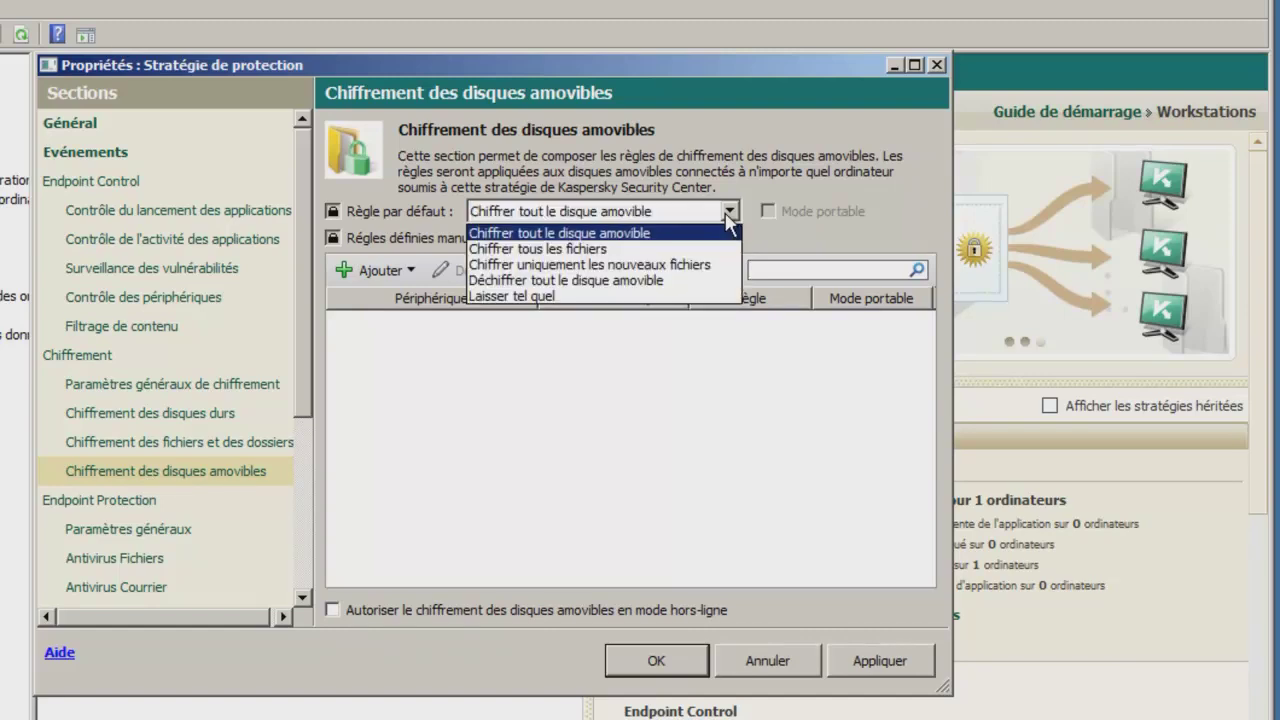
{"action": "left_click", "coordinate": [678, 249]}
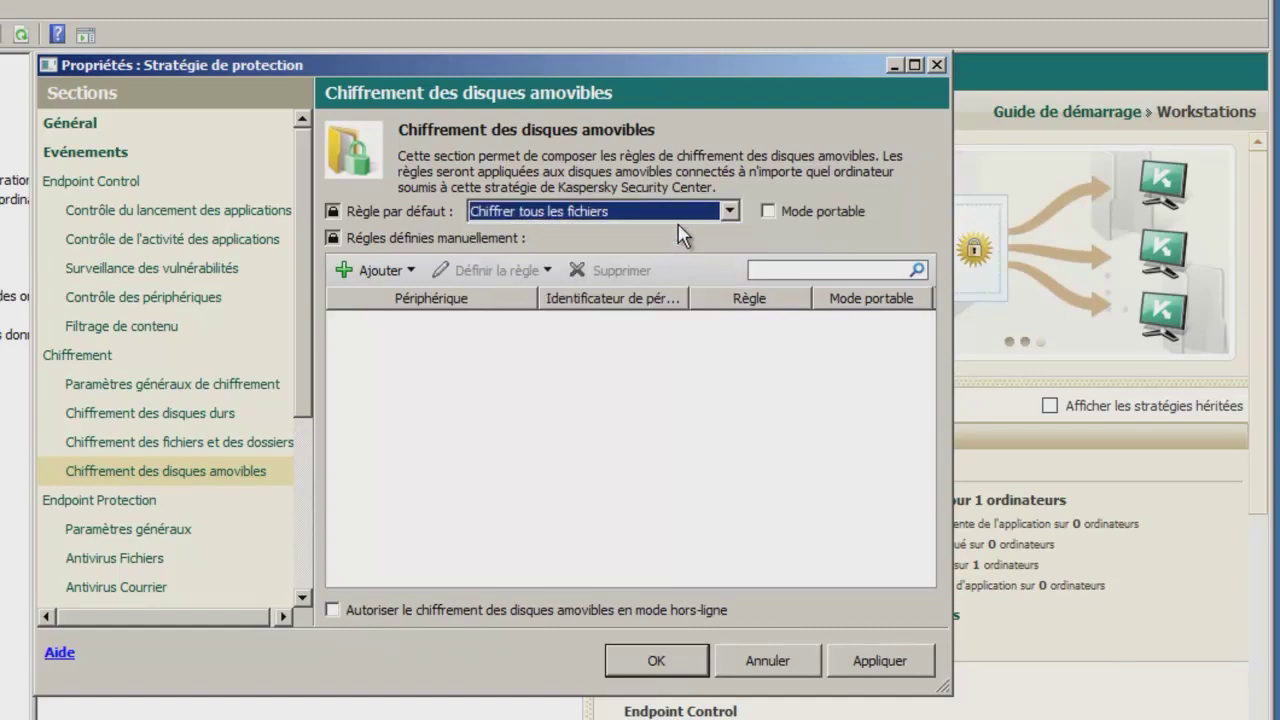
{"action": "left_click", "coordinate": [686, 207]}
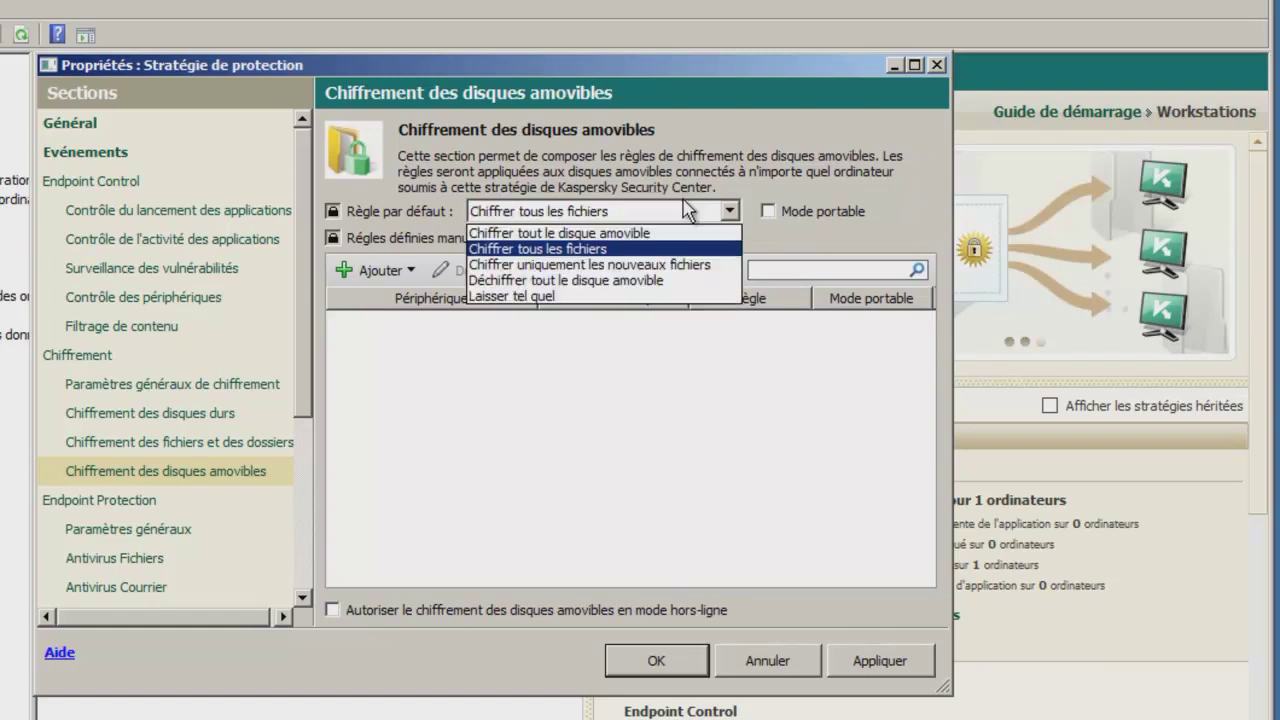
{"action": "left_click", "coordinate": [690, 250]}
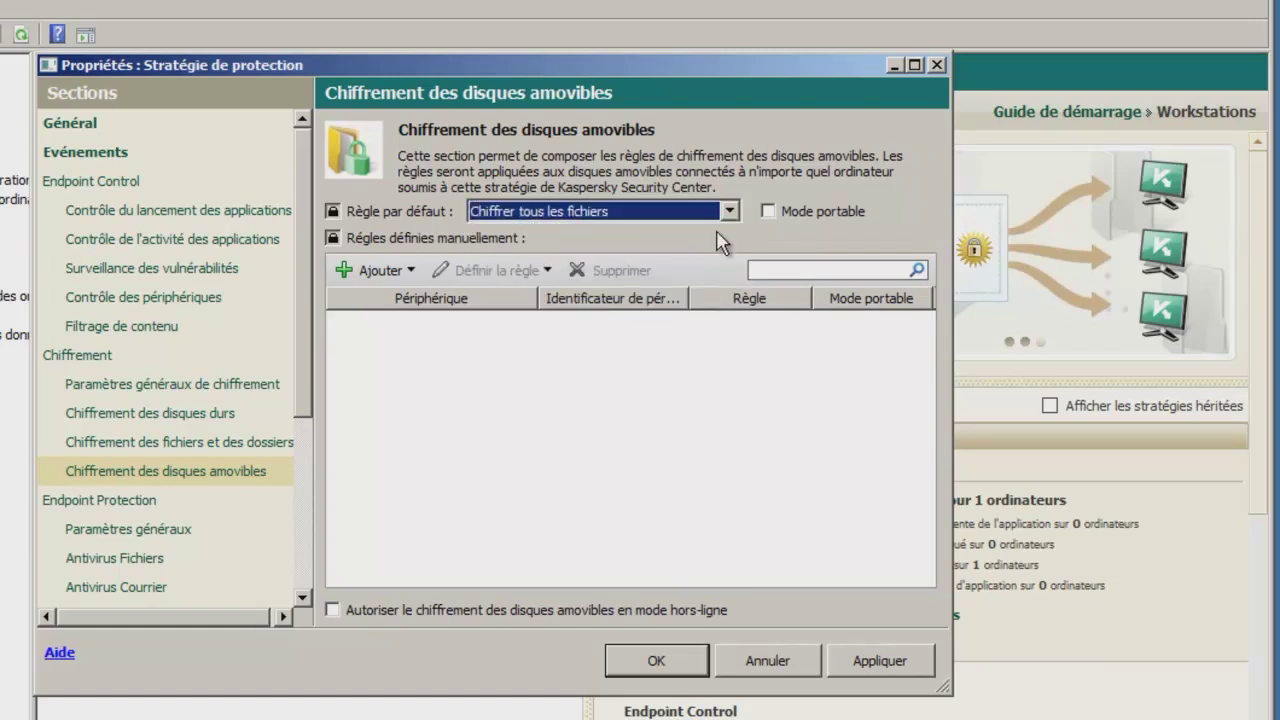
Enable portable mode, then apply and save the policy.
{"action": "left_click", "coordinate": [779, 220]}
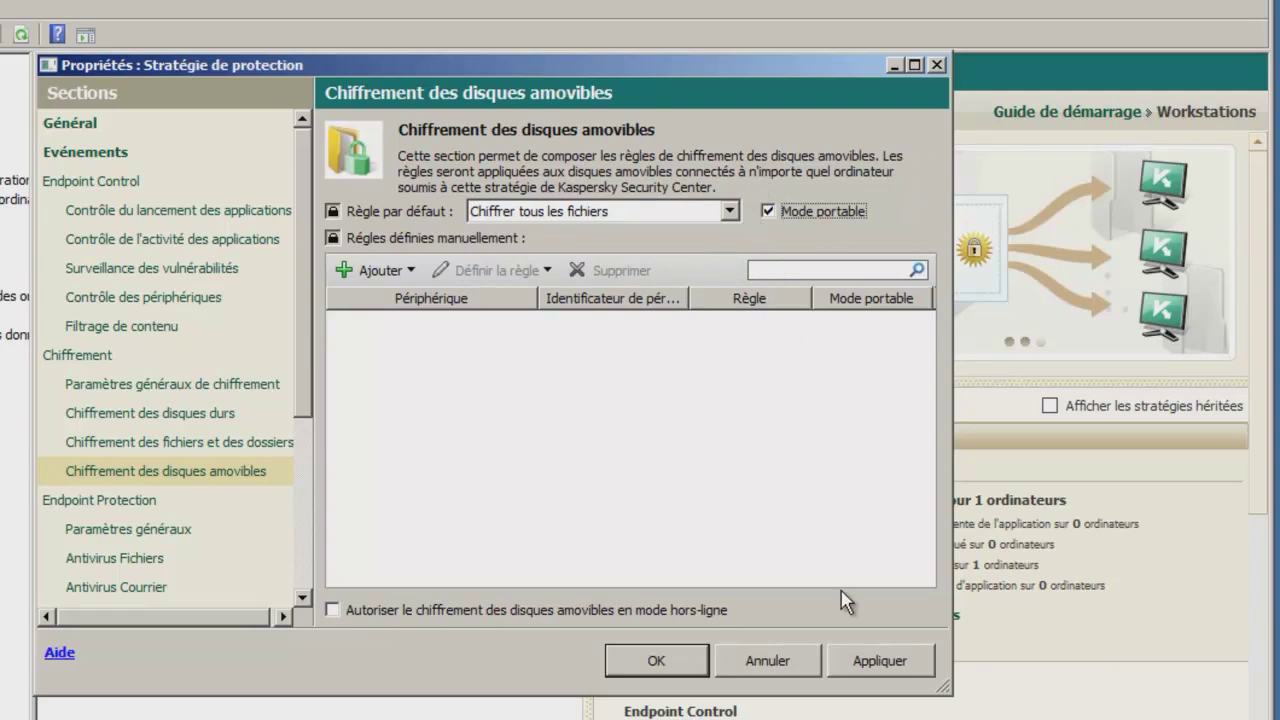
{"action": "left_click", "coordinate": [873, 660]}
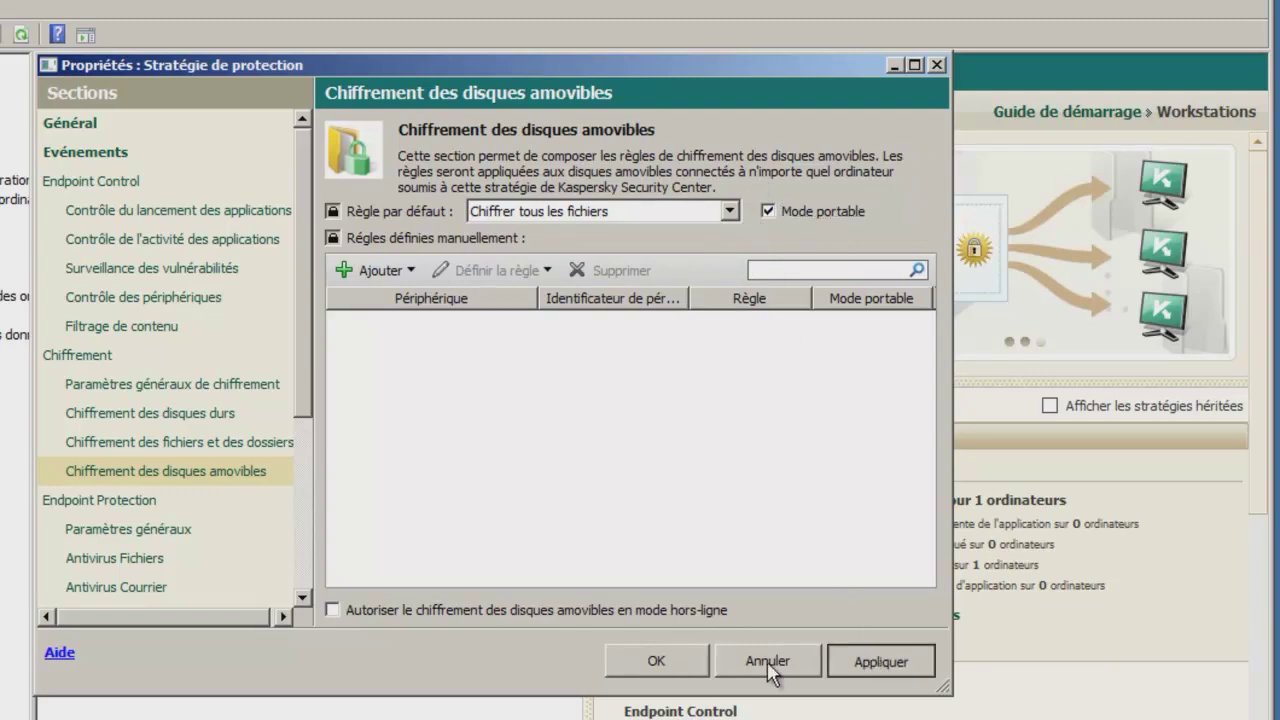
{"action": "left_click", "coordinate": [652, 665]}
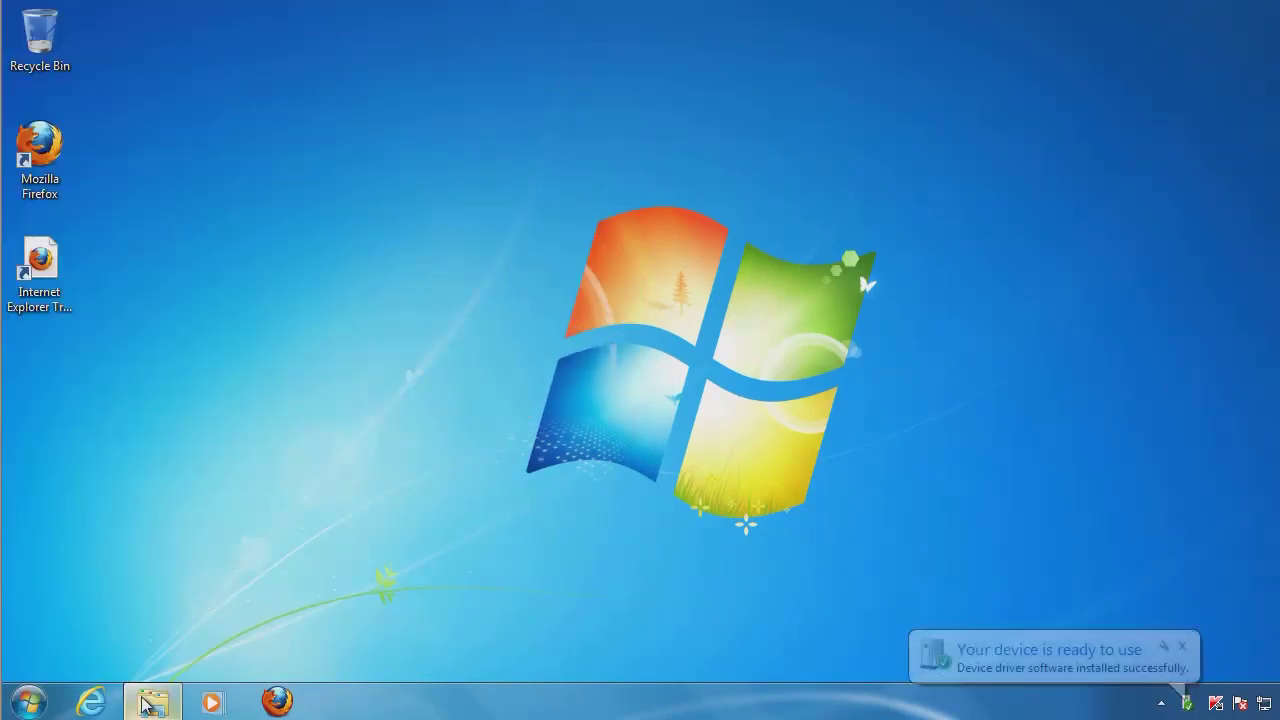
From Computer, accept Kaspersky's prompt to encrypt all files on the CHIFFREMENT (E:) USB drive.
{"action": "left_click", "coordinate": [152, 702]}
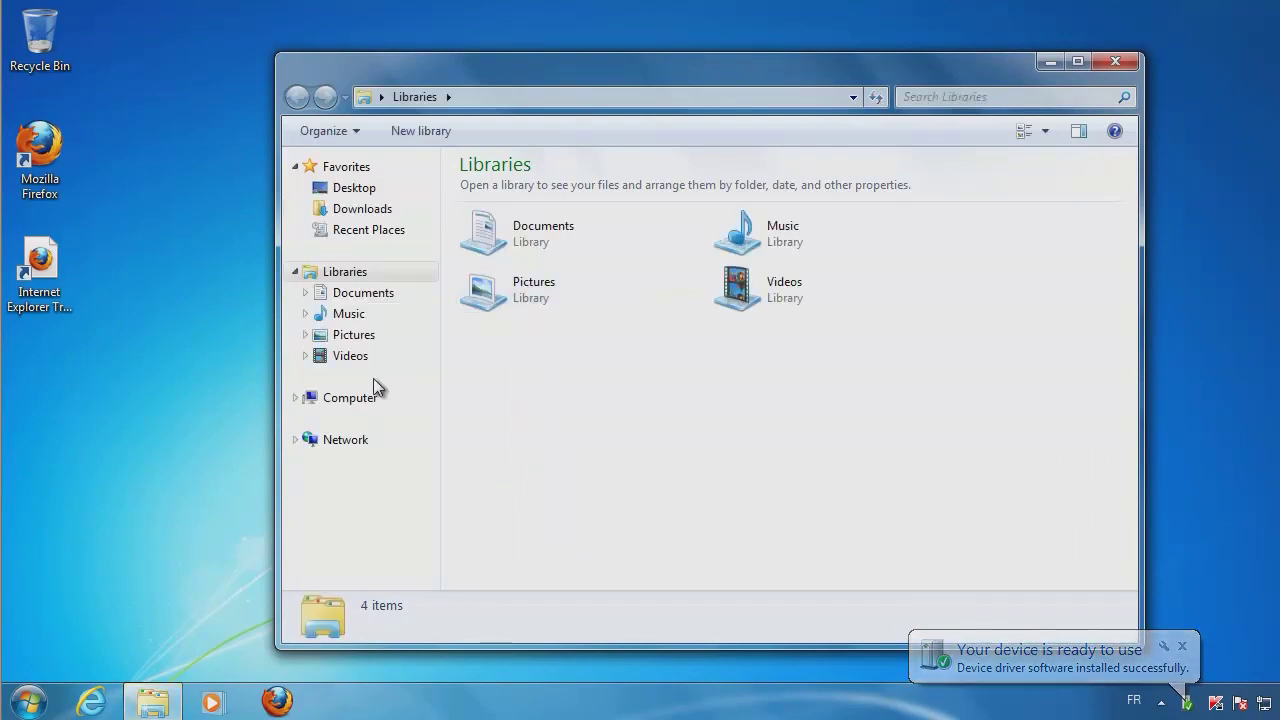
{"action": "left_click", "coordinate": [334, 409]}
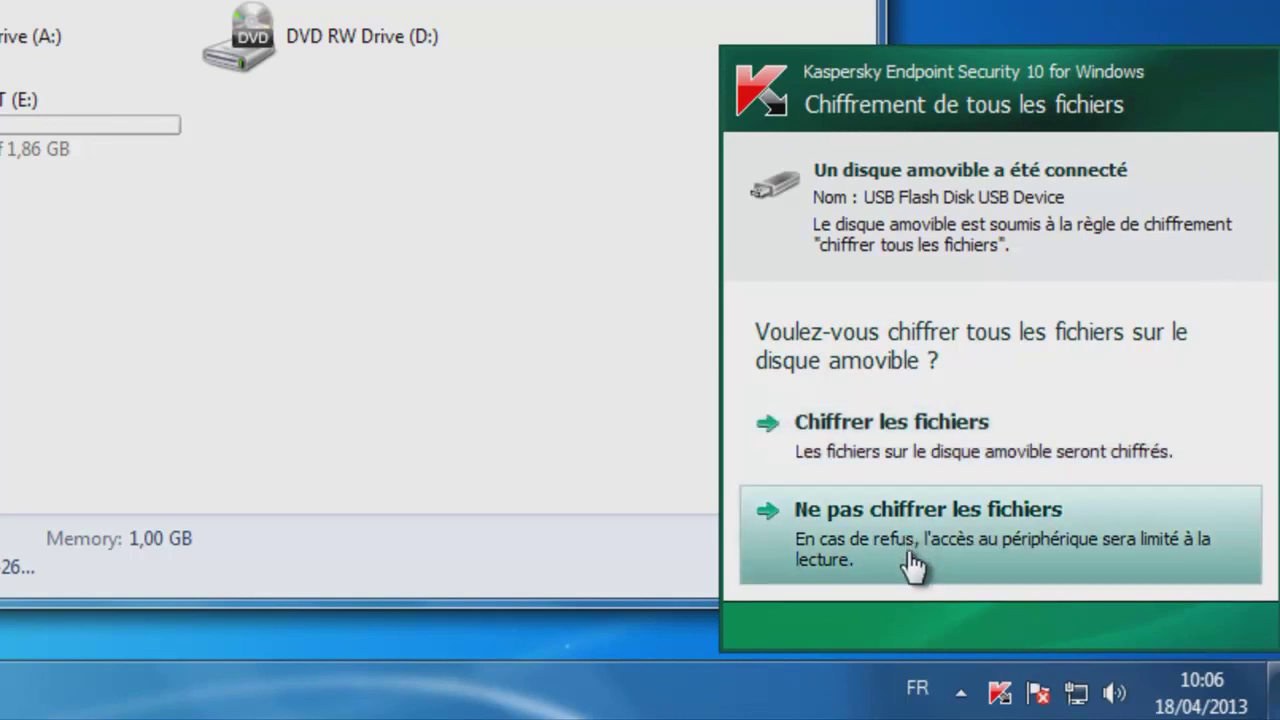
{"action": "left_click", "coordinate": [875, 440]}
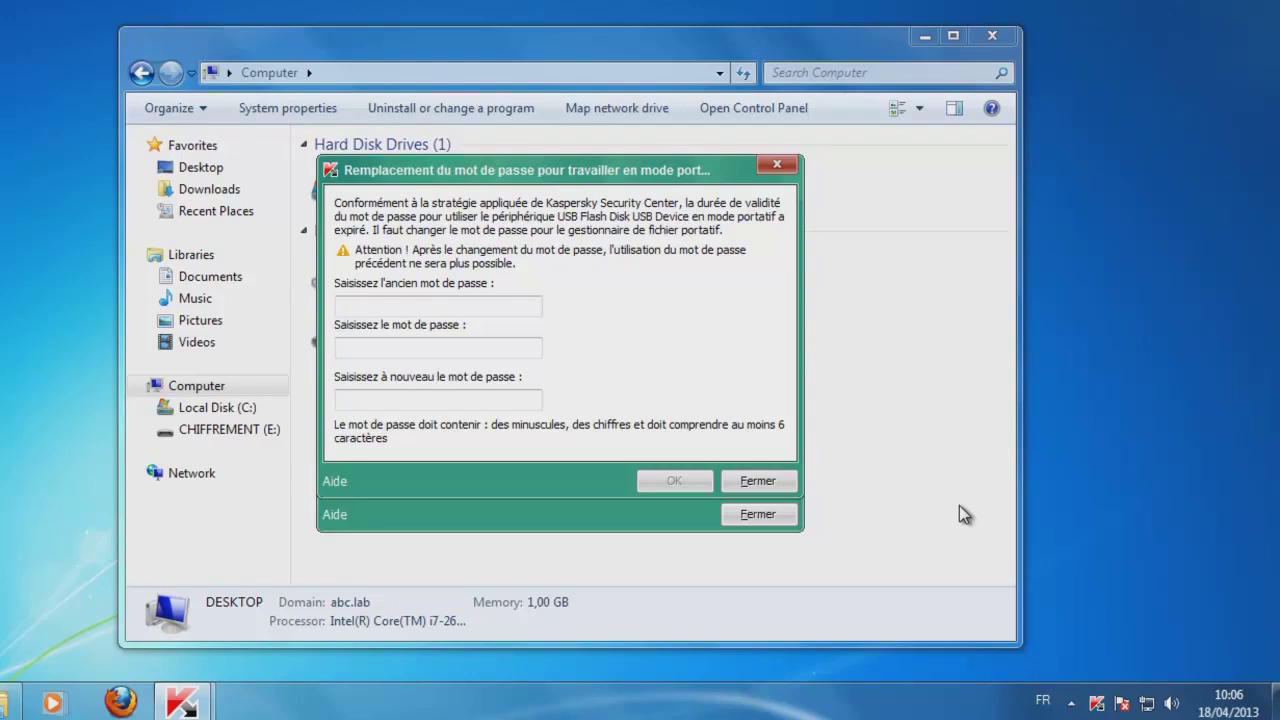
Replace the old portable-mode password with a new one, then dismiss the ready and completion messages.
{"action": "type", "text": "•••••••"}
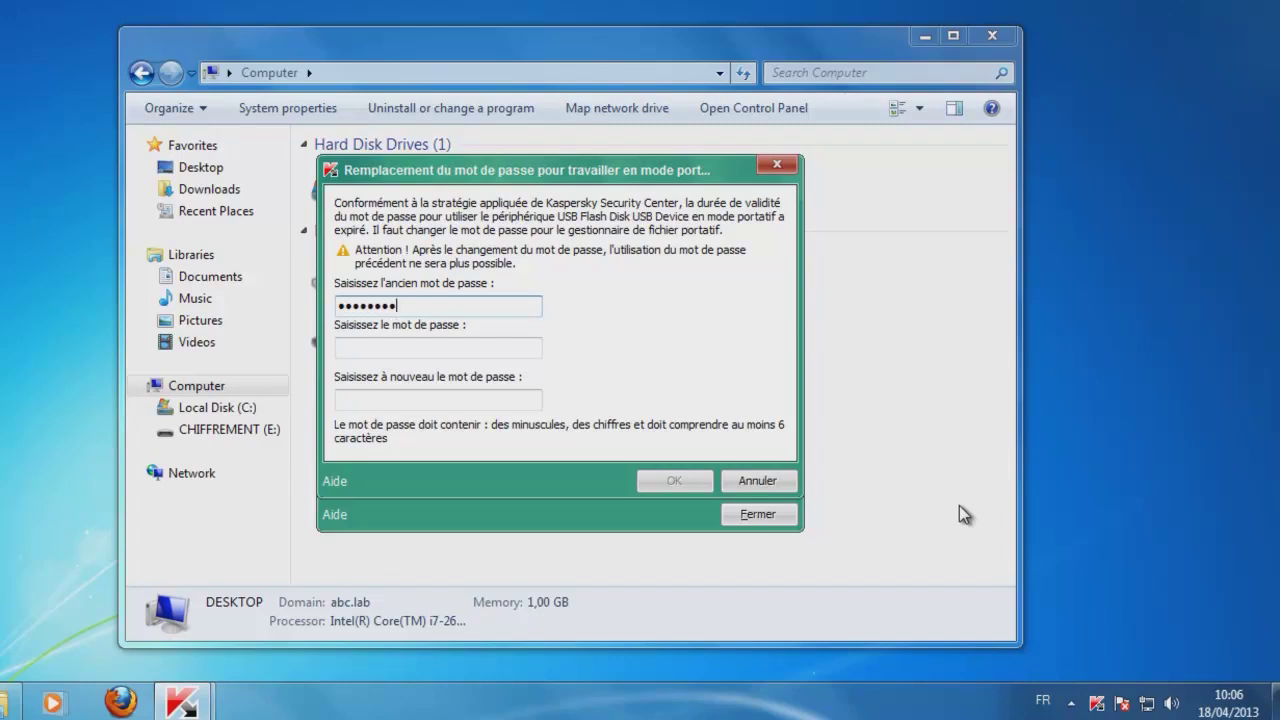
{"action": "type", "text": "•••••••••"}
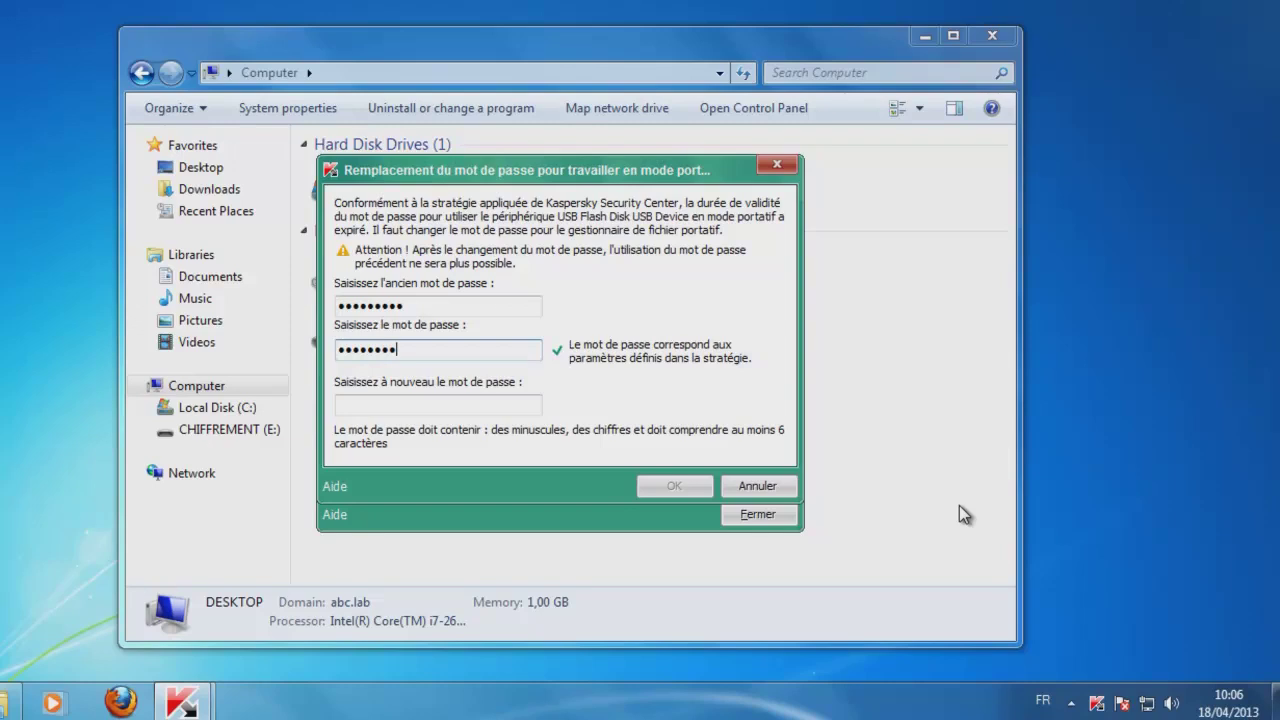
{"action": "key", "text": "Tab"}
{"action": "type", "text": "•••••••••"}
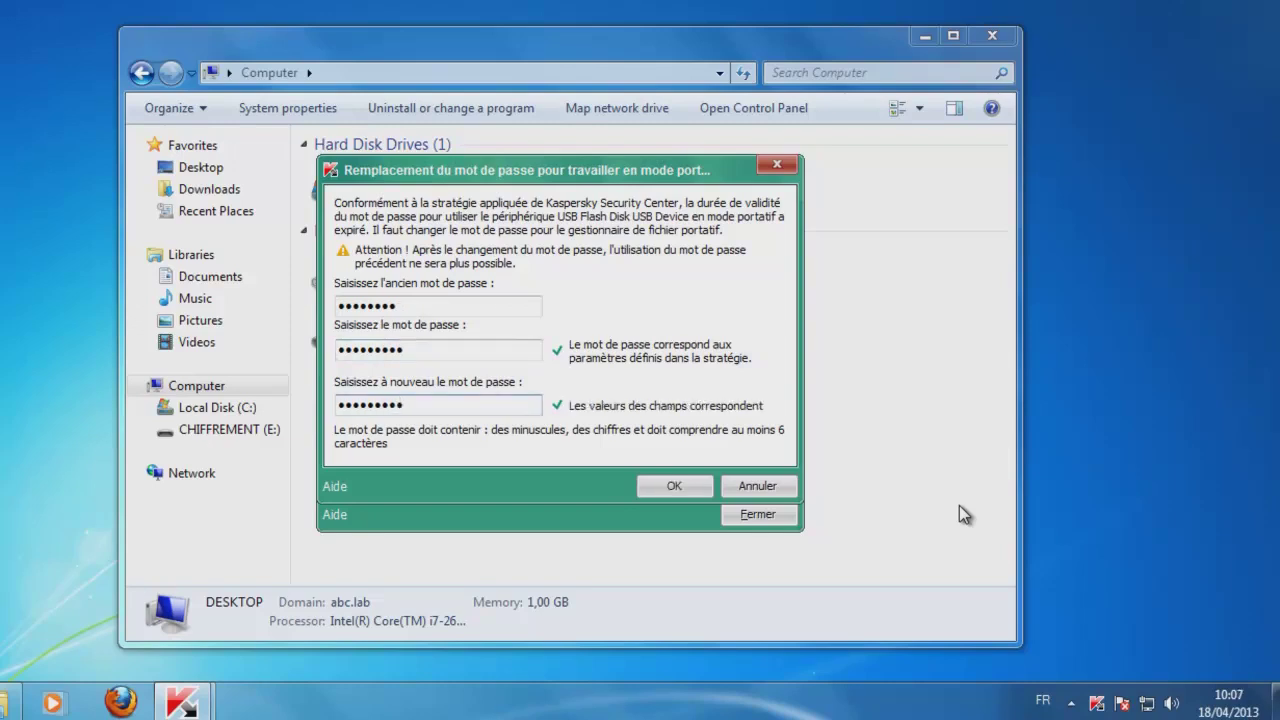
{"action": "key", "text": "Return"}
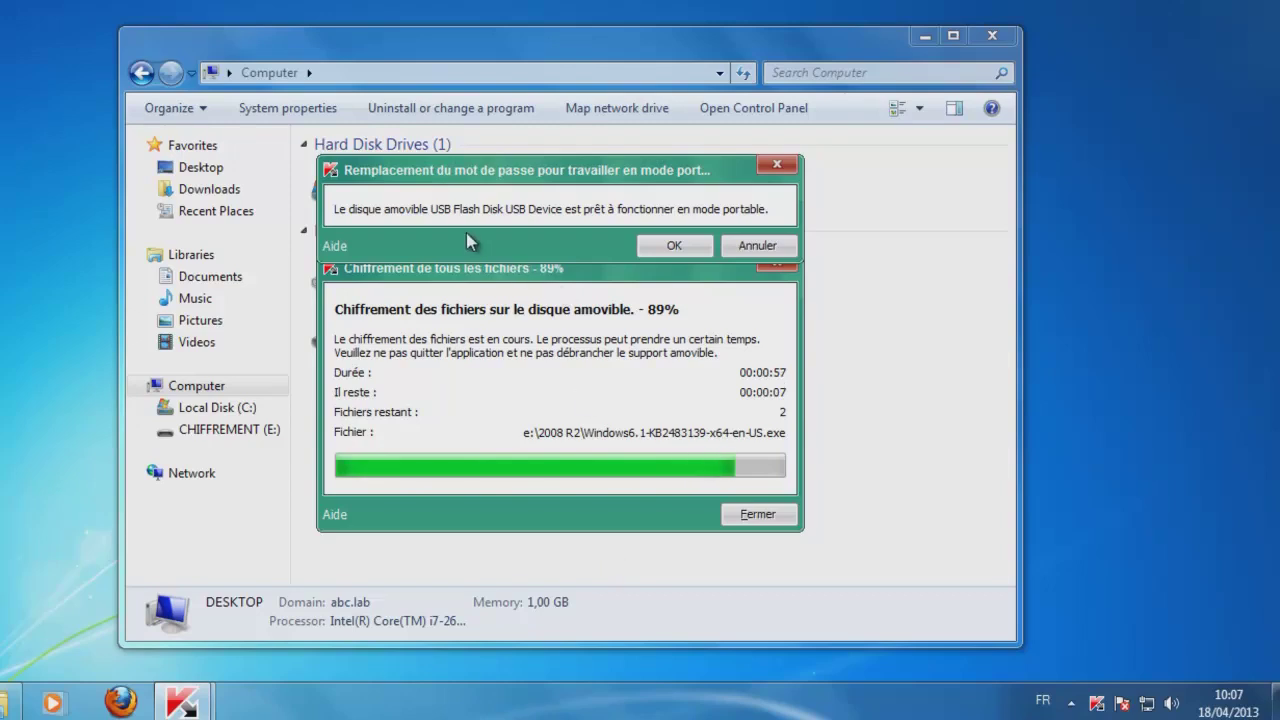
{"action": "left_click", "coordinate": [684, 247]}
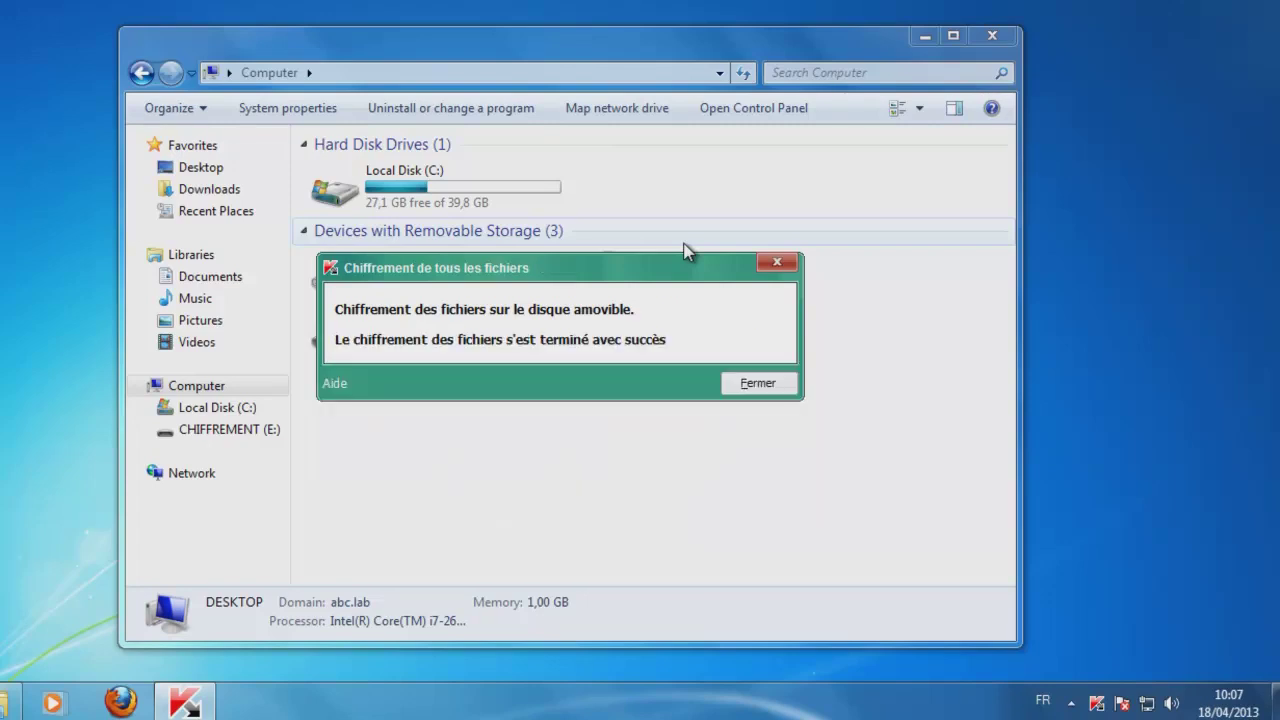
{"action": "left_click", "coordinate": [758, 383]}
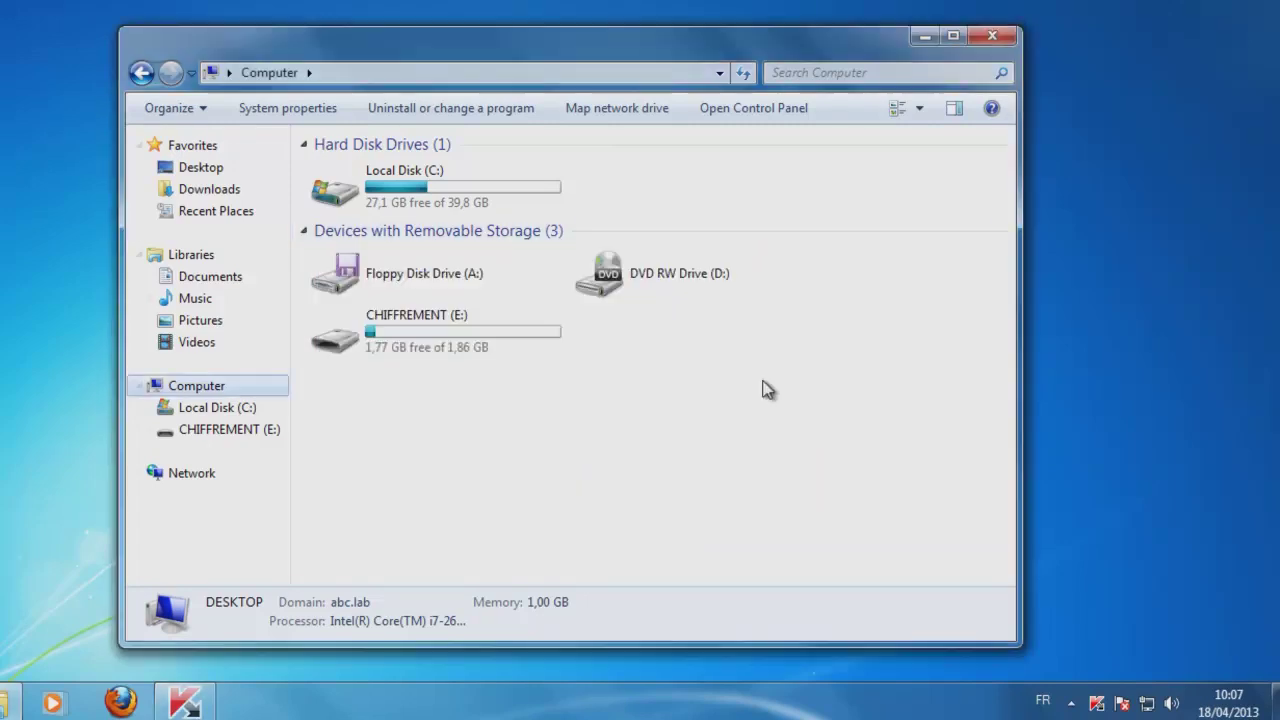
Open removable disk CHIFFREMENT (E:) on the other computer.
{"action": "left_click", "coordinate": [484, 335]}
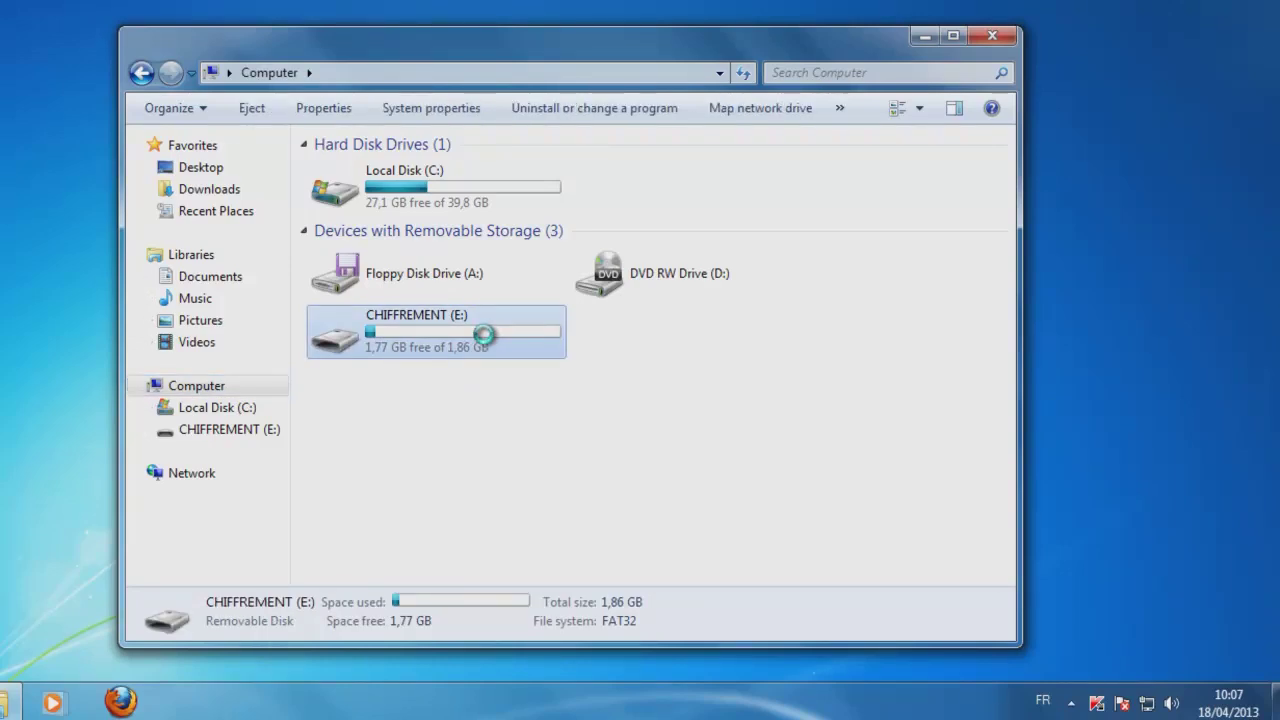
{"action": "double_click", "coordinate": [484, 335]}
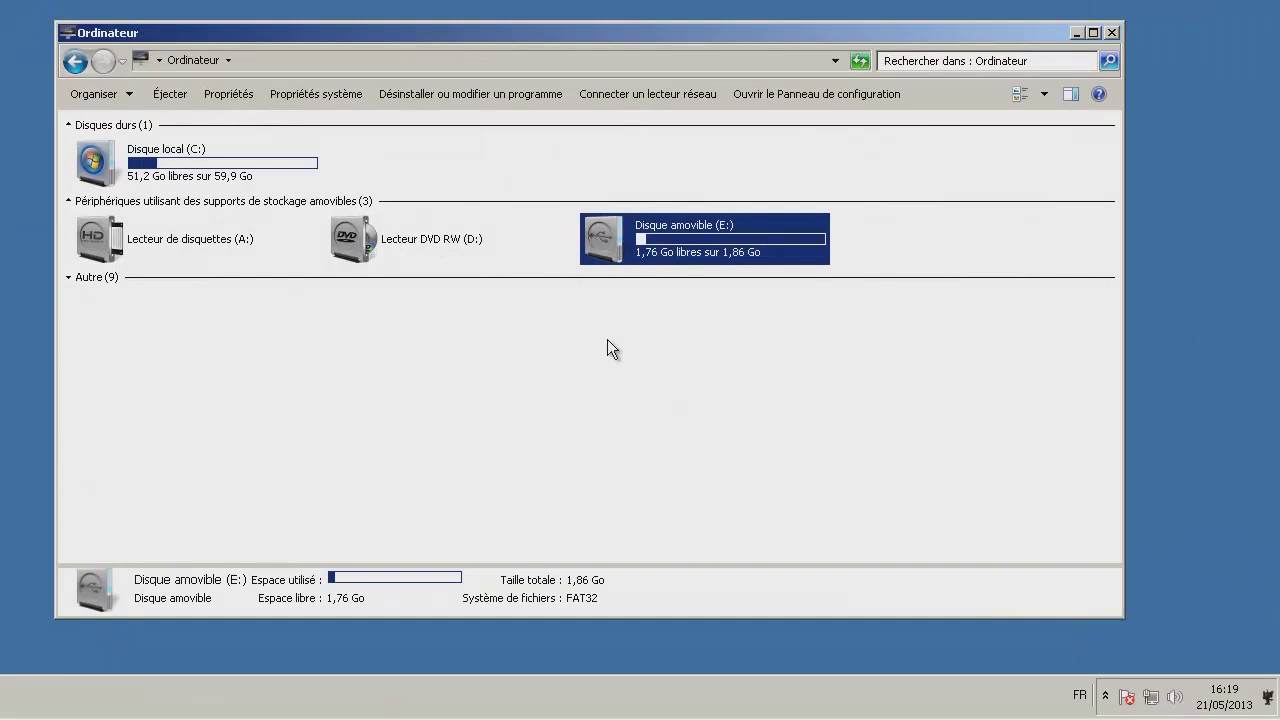
{"action": "double_click", "coordinate": [605, 233]}
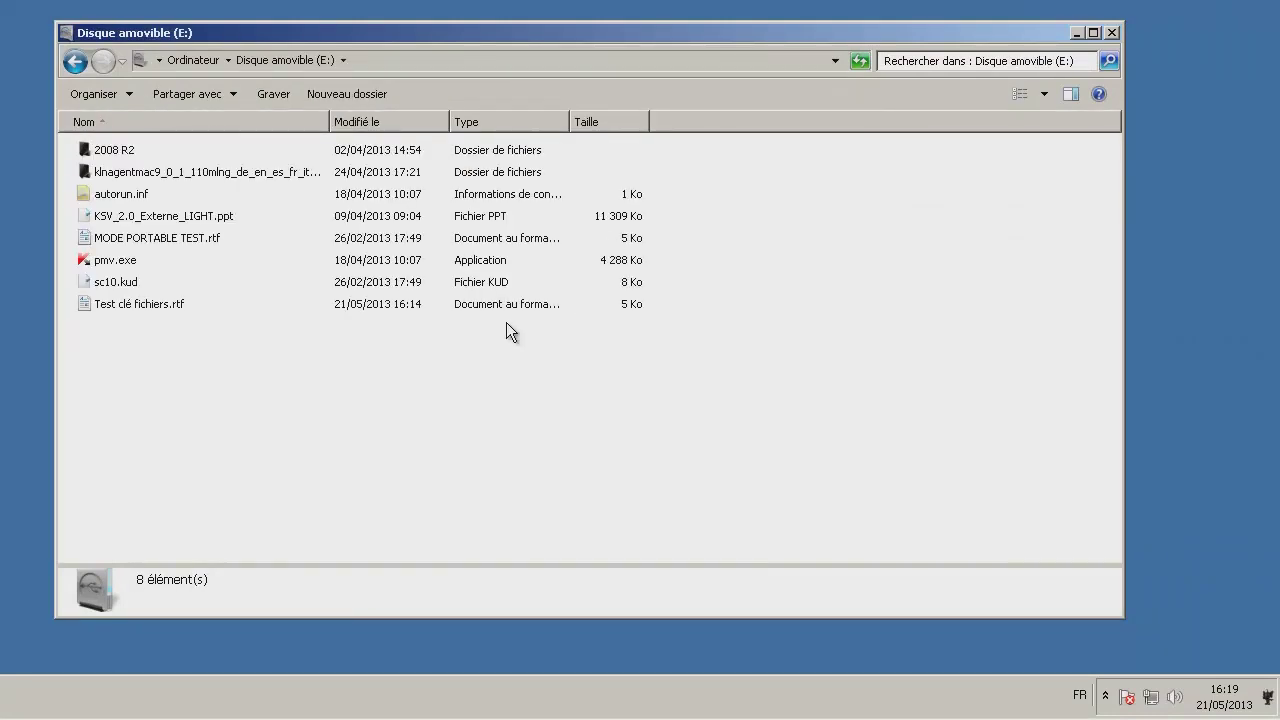
Open Test clé fichiers.rtf and MODE PORTABLE TEST.rtf in WordPad, confirming both show garbled text.
{"action": "double_click", "coordinate": [114, 306]}
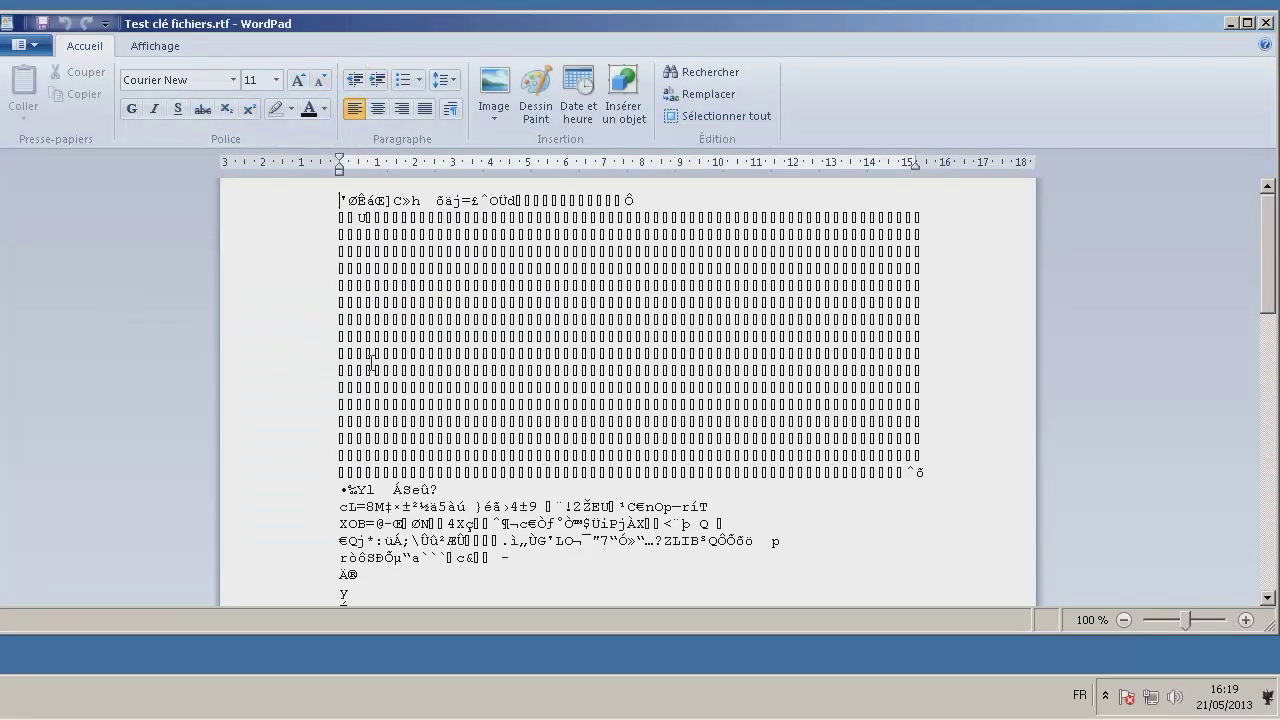
{"action": "scroll", "coordinate": [368, 364], "scroll_direction": "down", "scroll_amount": 15}
{"action": "key", "text": "Num_Lock"}
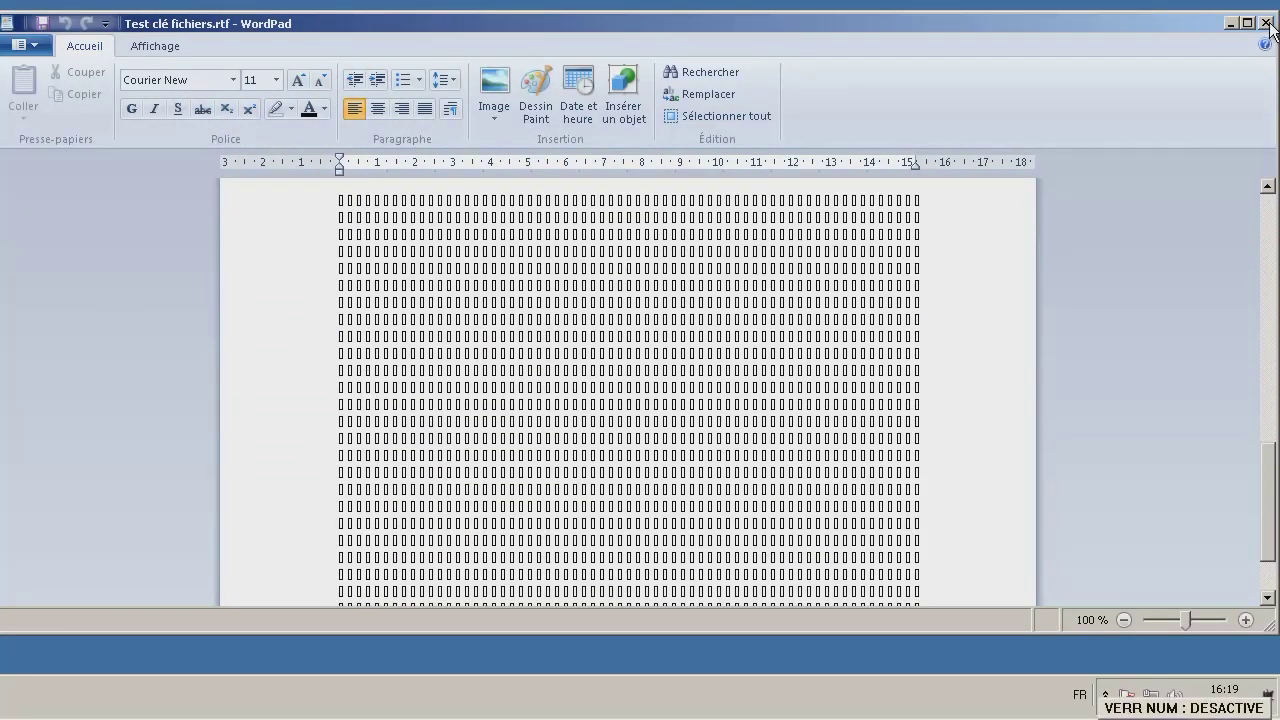
{"action": "left_click", "coordinate": [1267, 24]}
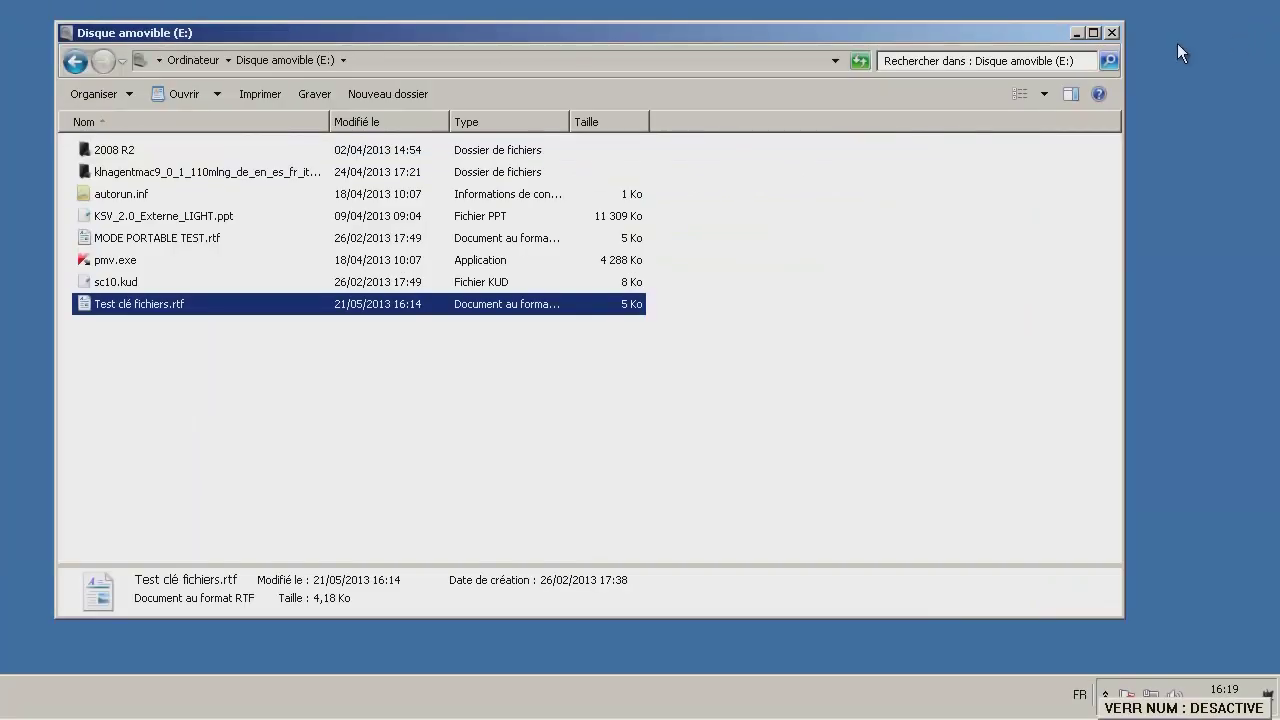
{"action": "double_click", "coordinate": [124, 237]}
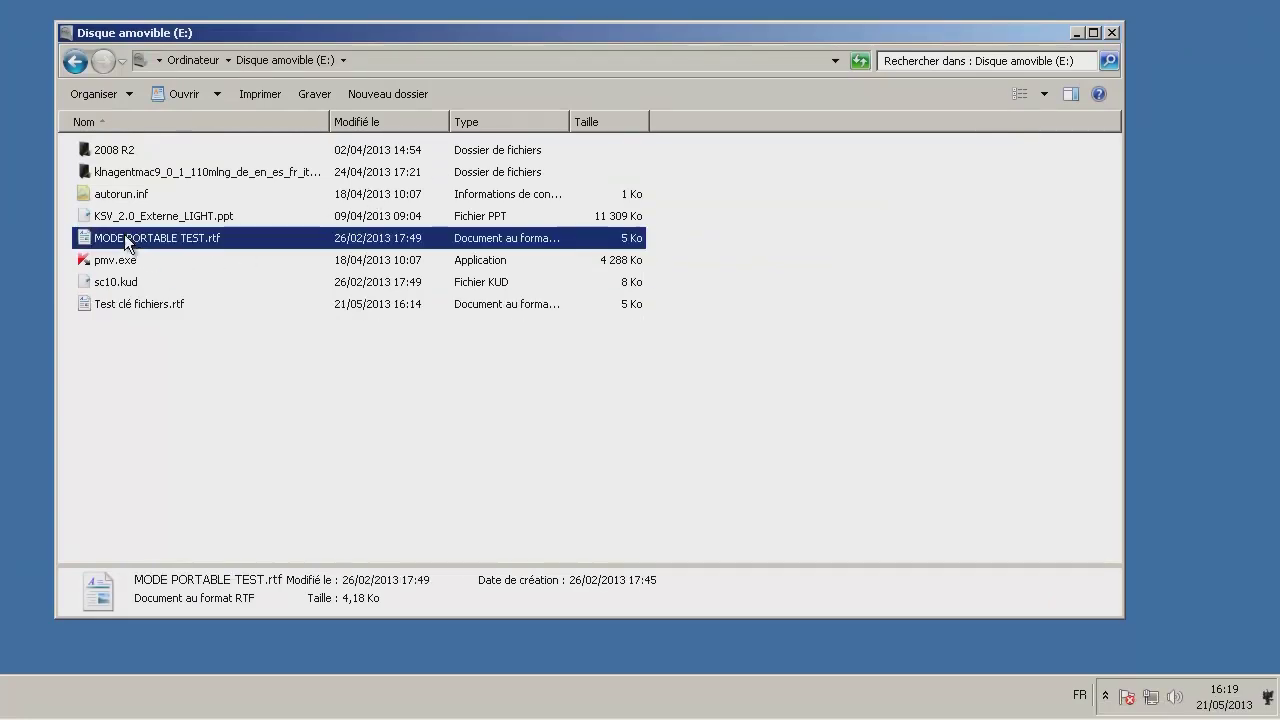
{"action": "scroll", "coordinate": [859, 219], "scroll_direction": "down", "scroll_amount": 10}
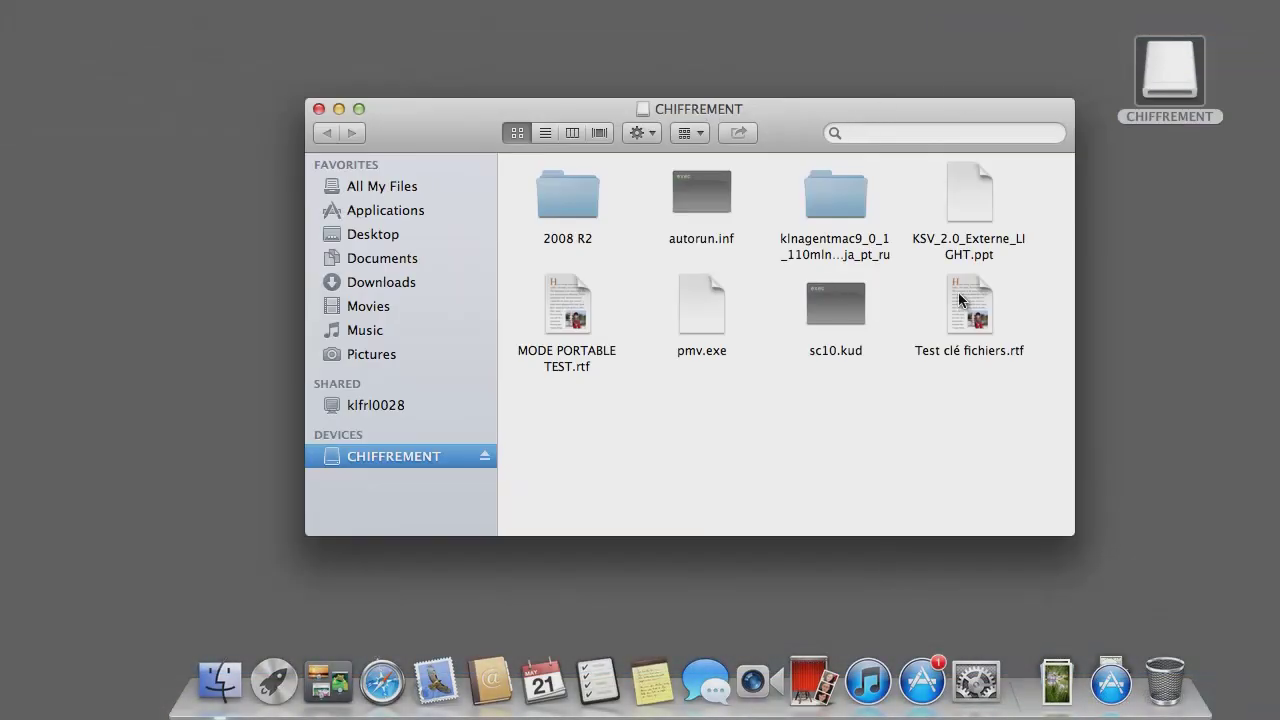
On the Mac, try opening both test .rtf files from CHIFFREMENT and dismiss each could-not-be-opened error.
{"action": "left_click", "coordinate": [960, 300]}
{"action": "double_click", "coordinate": [960, 300]}
{"action": "left_click", "coordinate": [849, 127]}
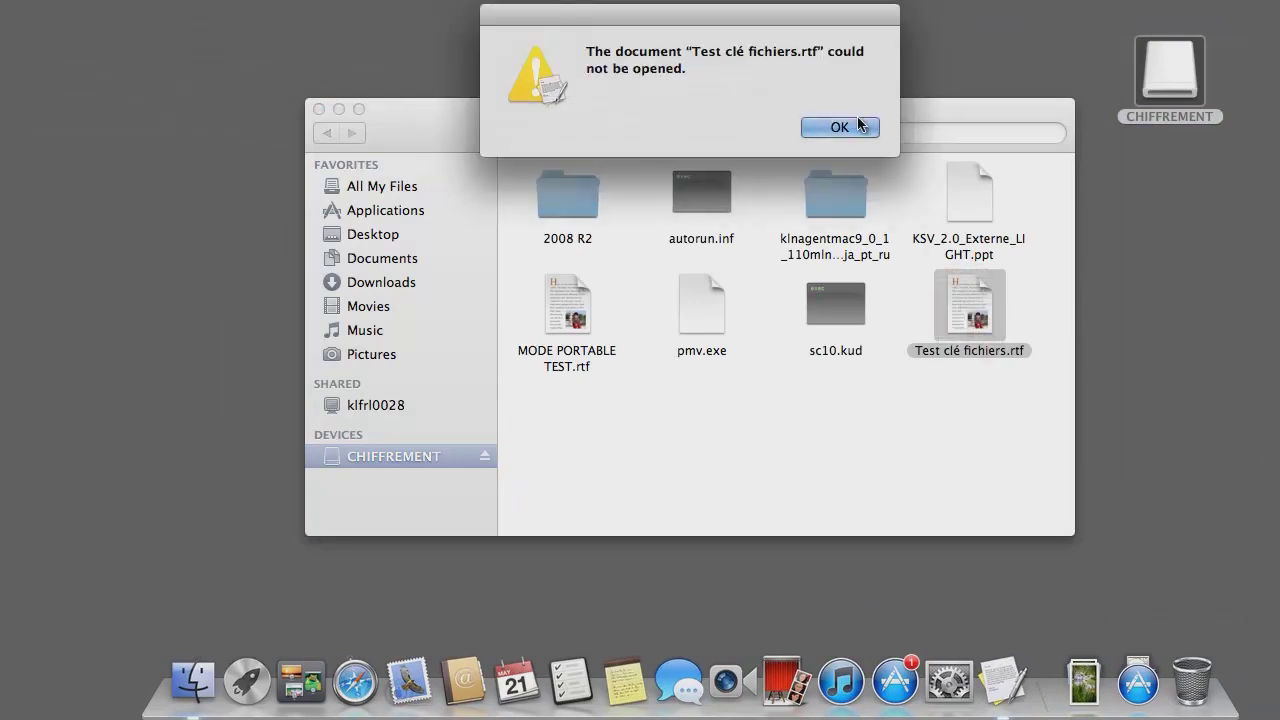
{"action": "left_click", "coordinate": [572, 323]}
{"action": "double_click", "coordinate": [572, 323]}
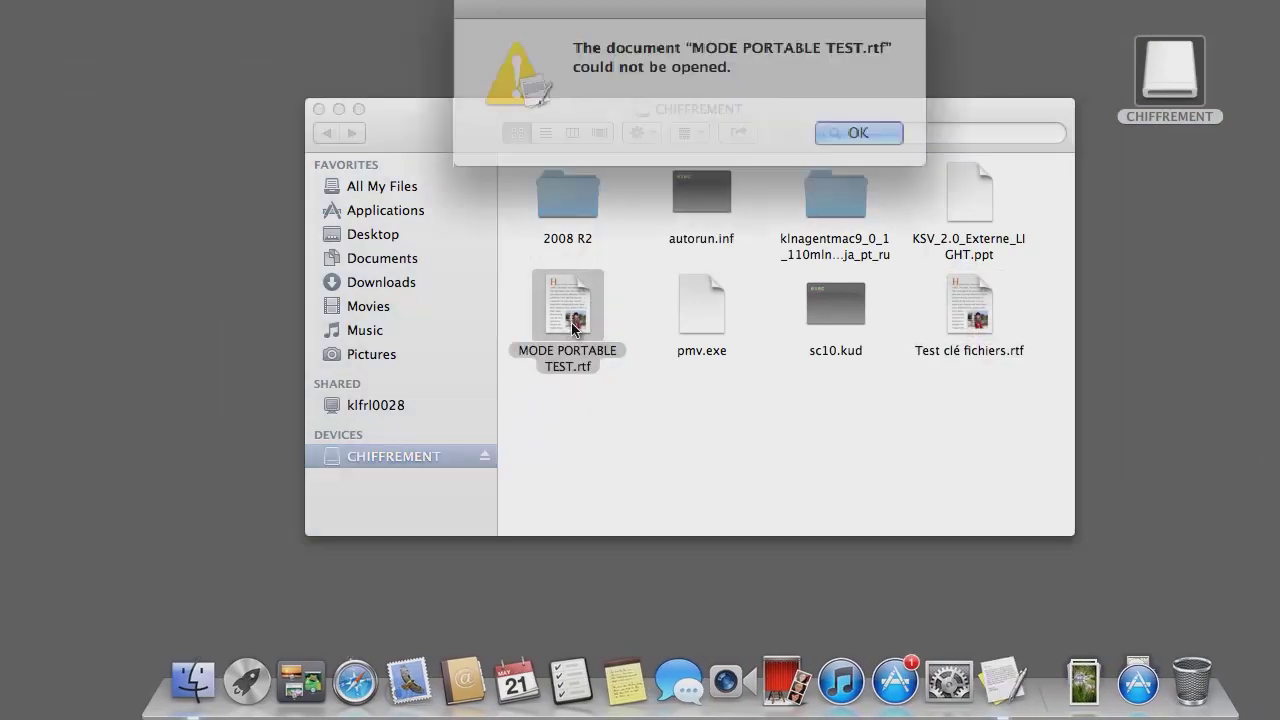
{"action": "left_click", "coordinate": [843, 131]}
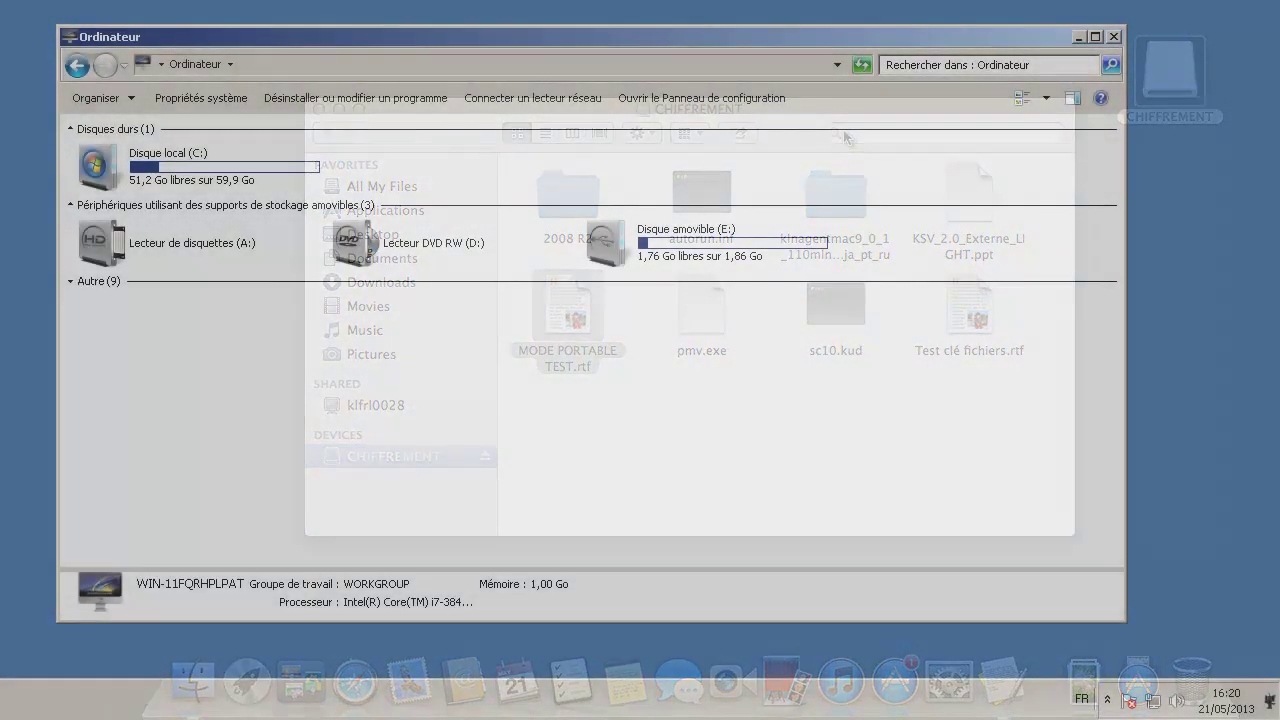
Launch pmv.exe from removable disk E: and unlock it with the disk access password.
{"action": "left_click", "coordinate": [586, 243]}
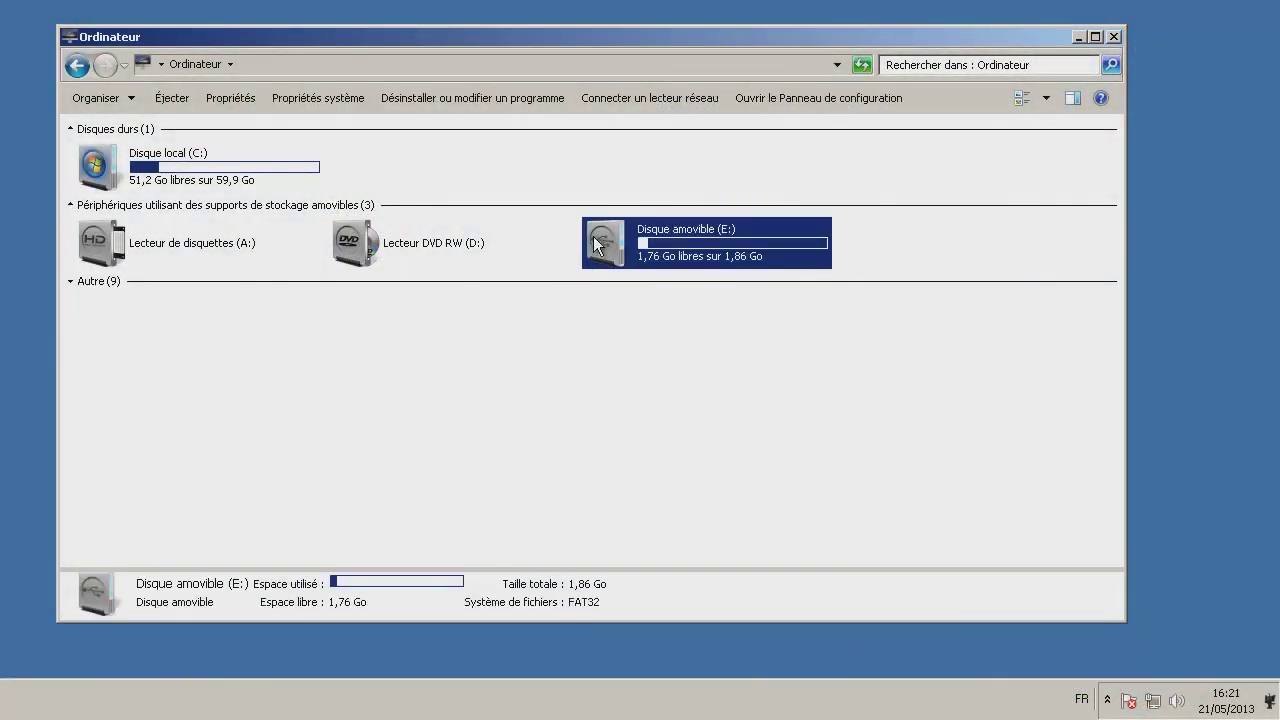
{"action": "double_click", "coordinate": [596, 245]}
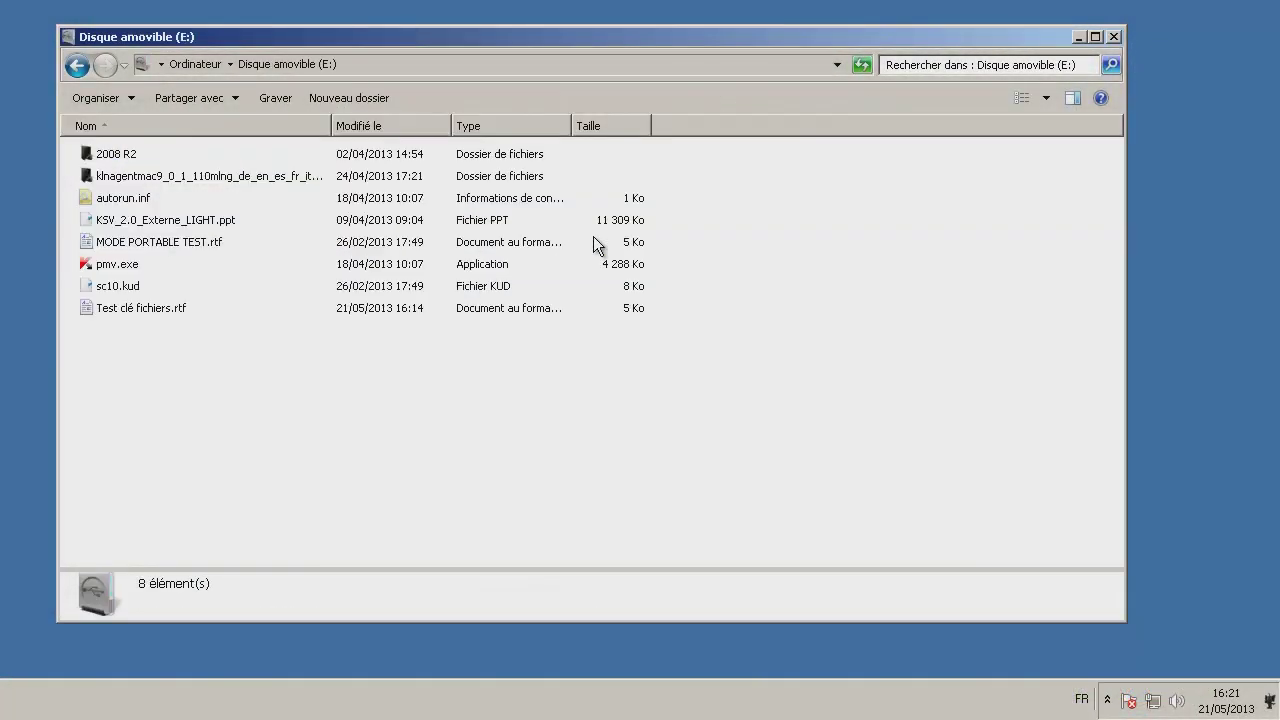
{"action": "left_click", "coordinate": [97, 267]}
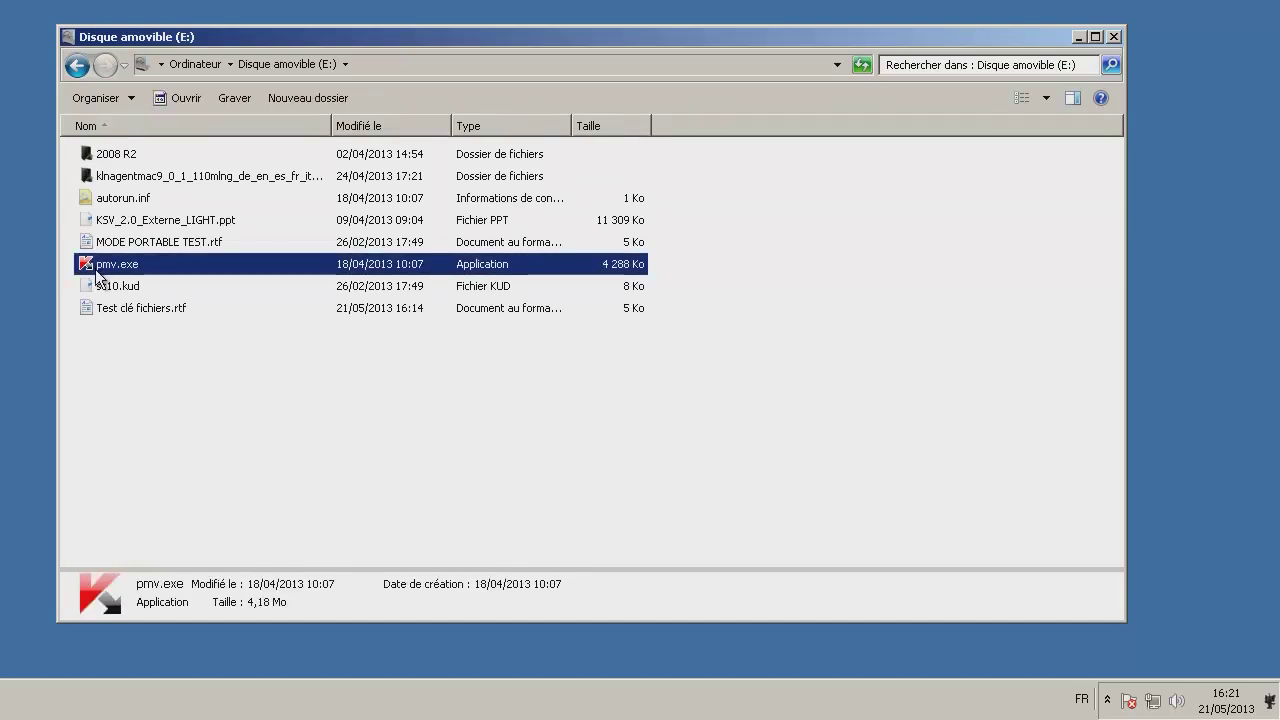
{"action": "double_click", "coordinate": [97, 266]}
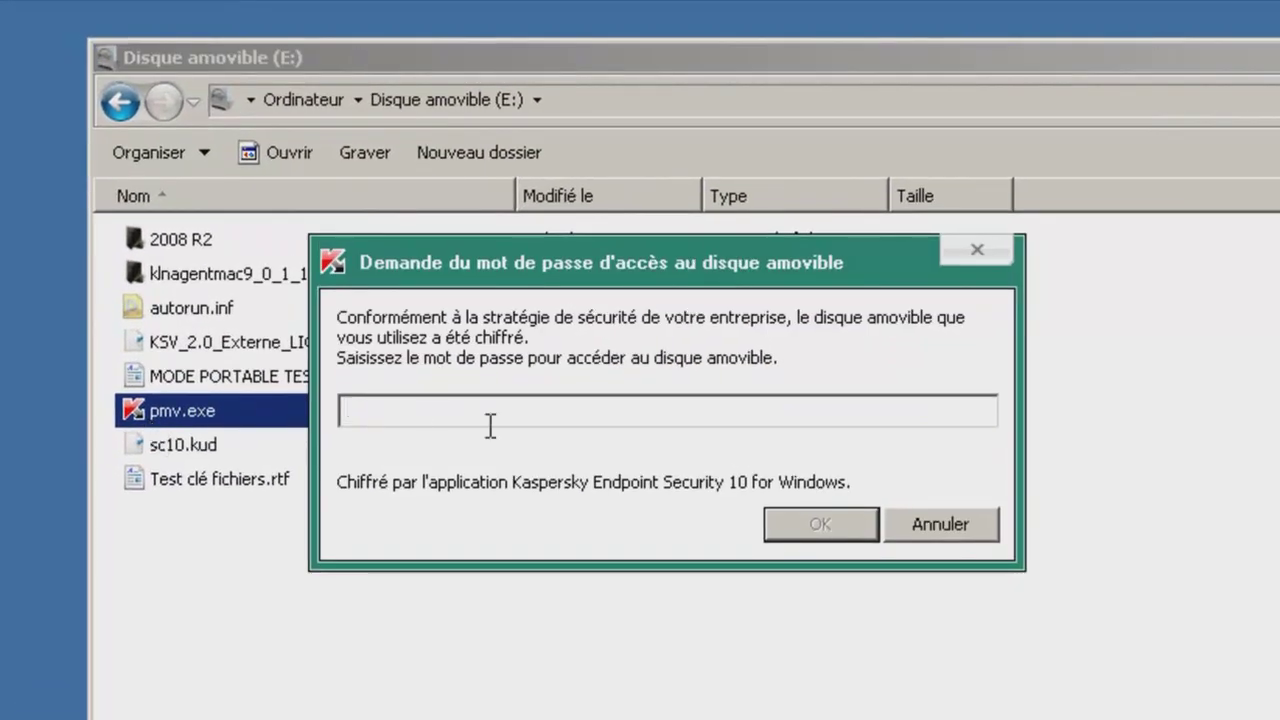
{"action": "type", "text": "123456789"}
{"action": "key", "text": "Return"}
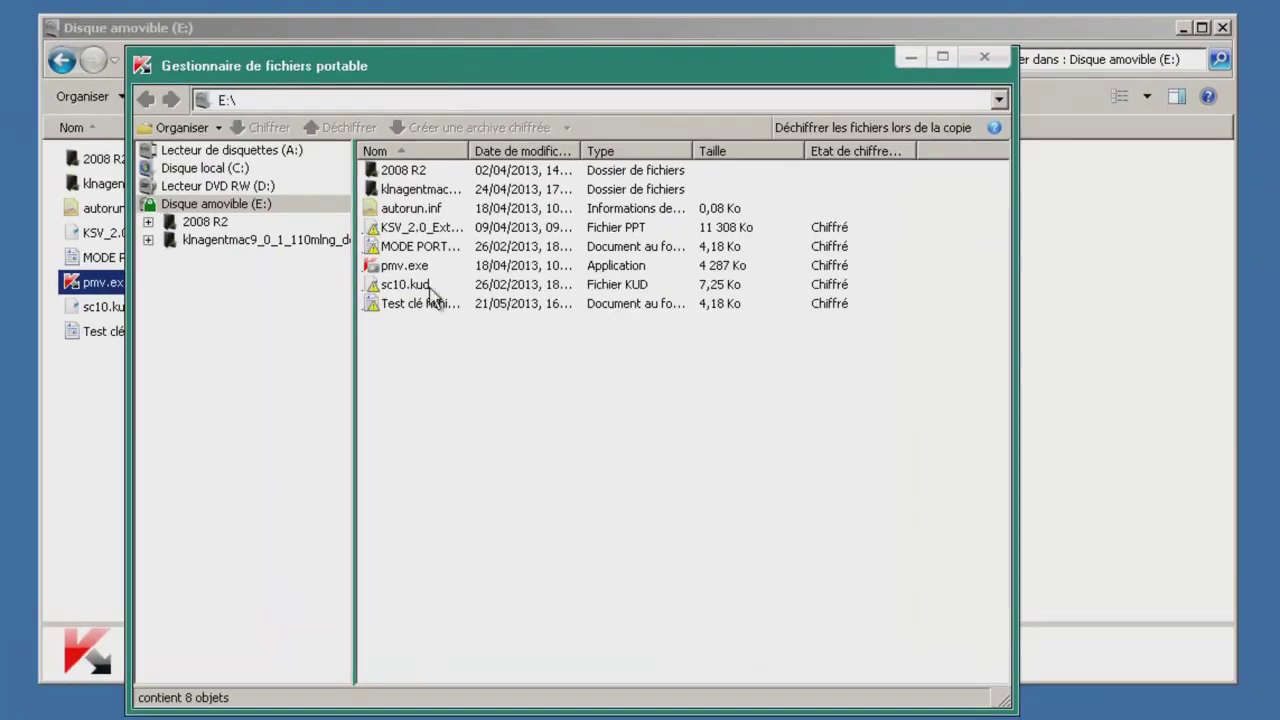
Decrypt Test clé fichiers.rtf and MODE PORTABLE TEST.rtf in the portable file manager.
{"action": "left_click", "coordinate": [395, 303]}
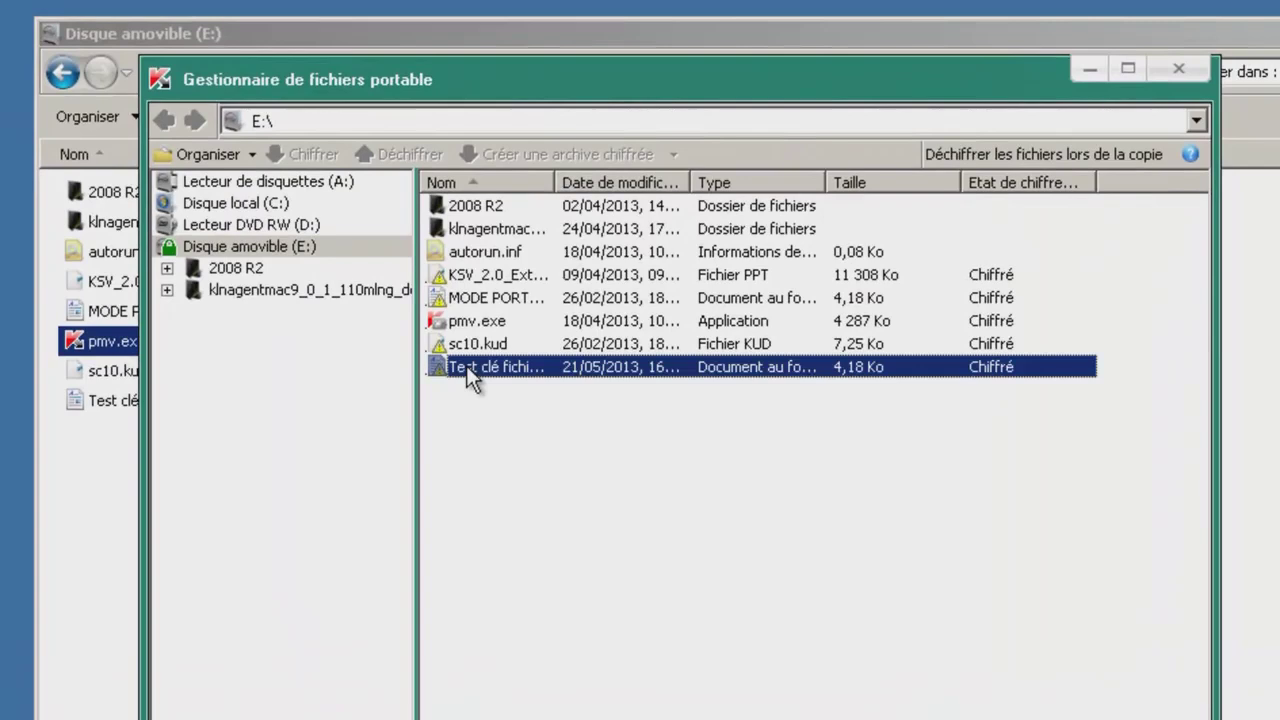
{"action": "left_click", "coordinate": [500, 298], "text": "ctrl"}
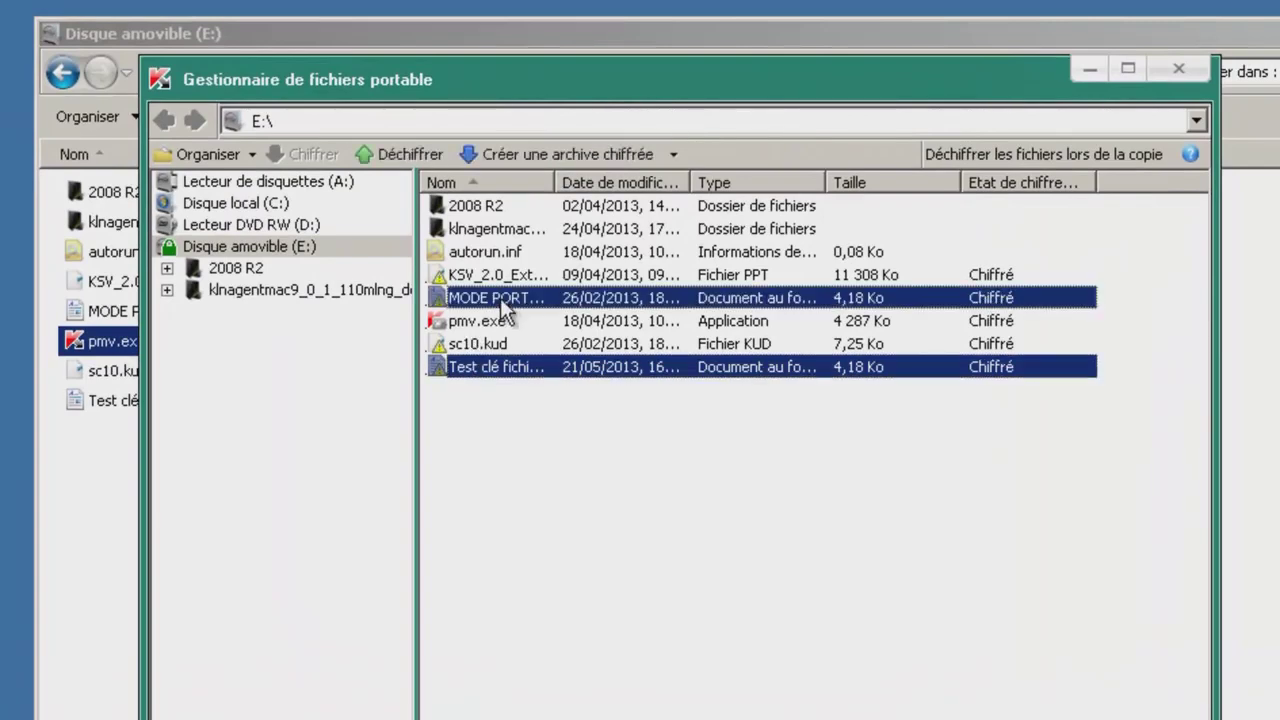
{"action": "left_click", "coordinate": [399, 149]}
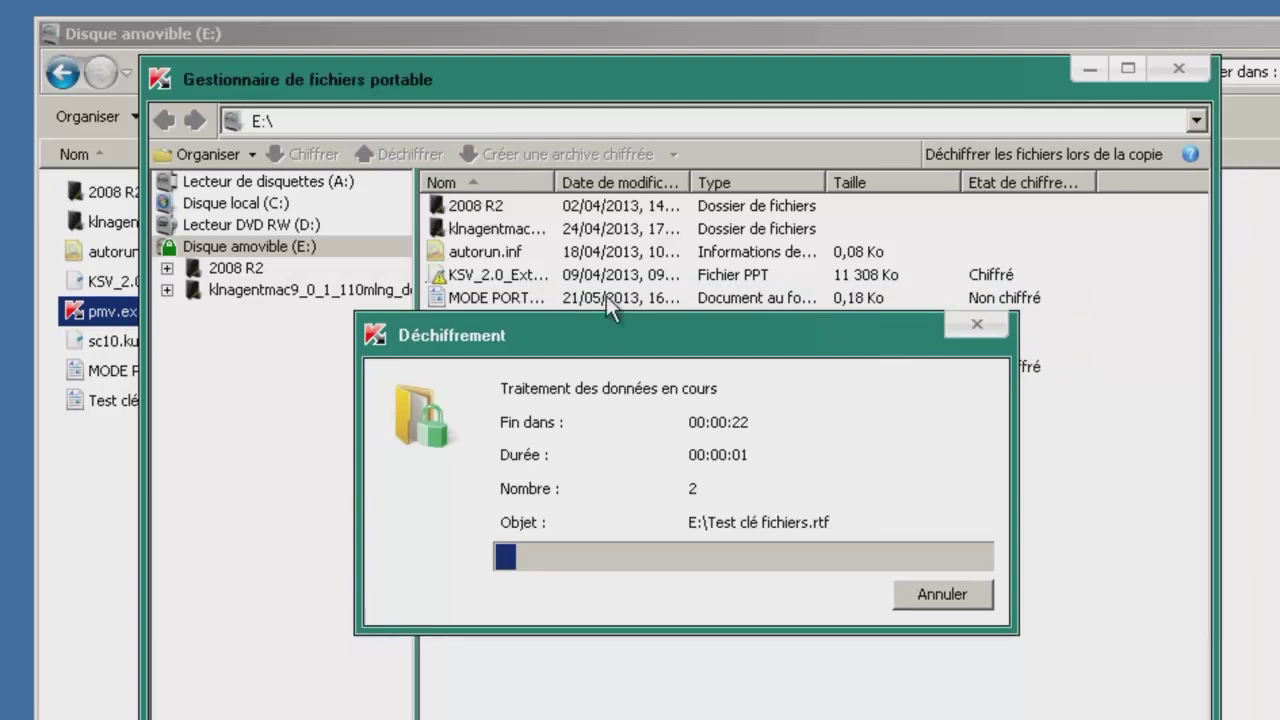
Open both decrypted test files in WordPad to confirm they read 'test'.
{"action": "left_click", "coordinate": [1089, 69]}
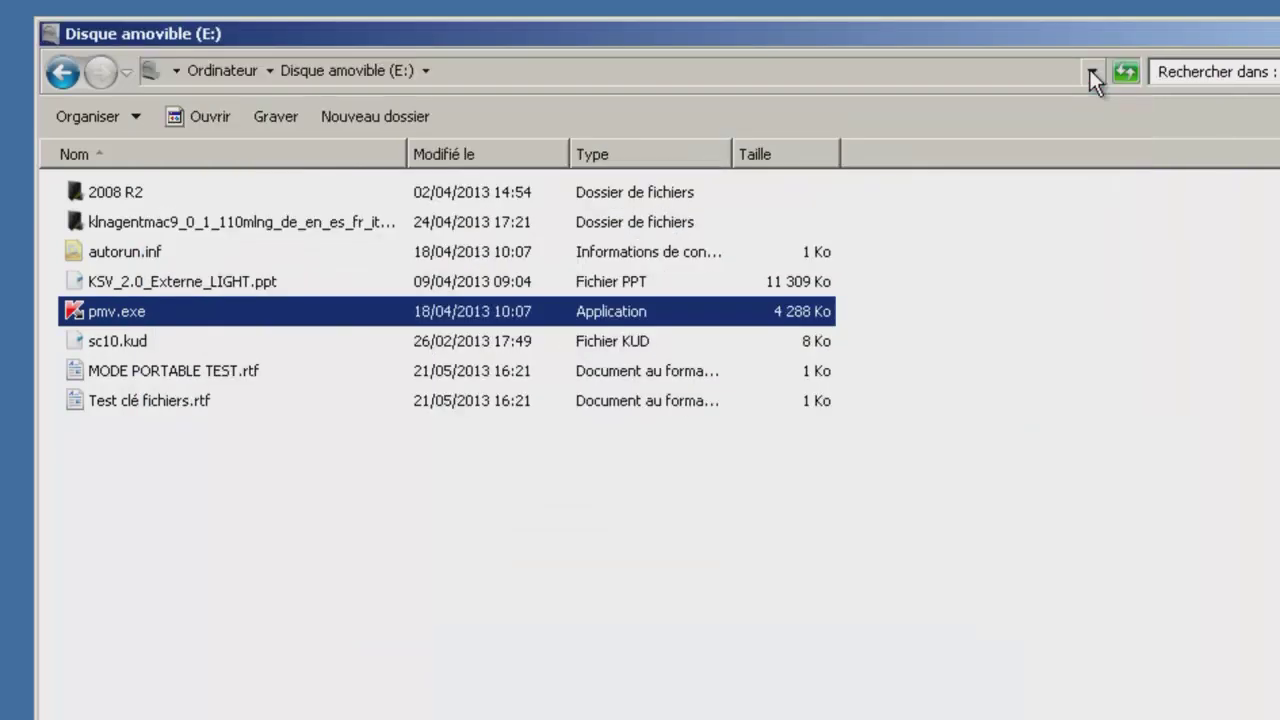
{"action": "double_click", "coordinate": [152, 398]}
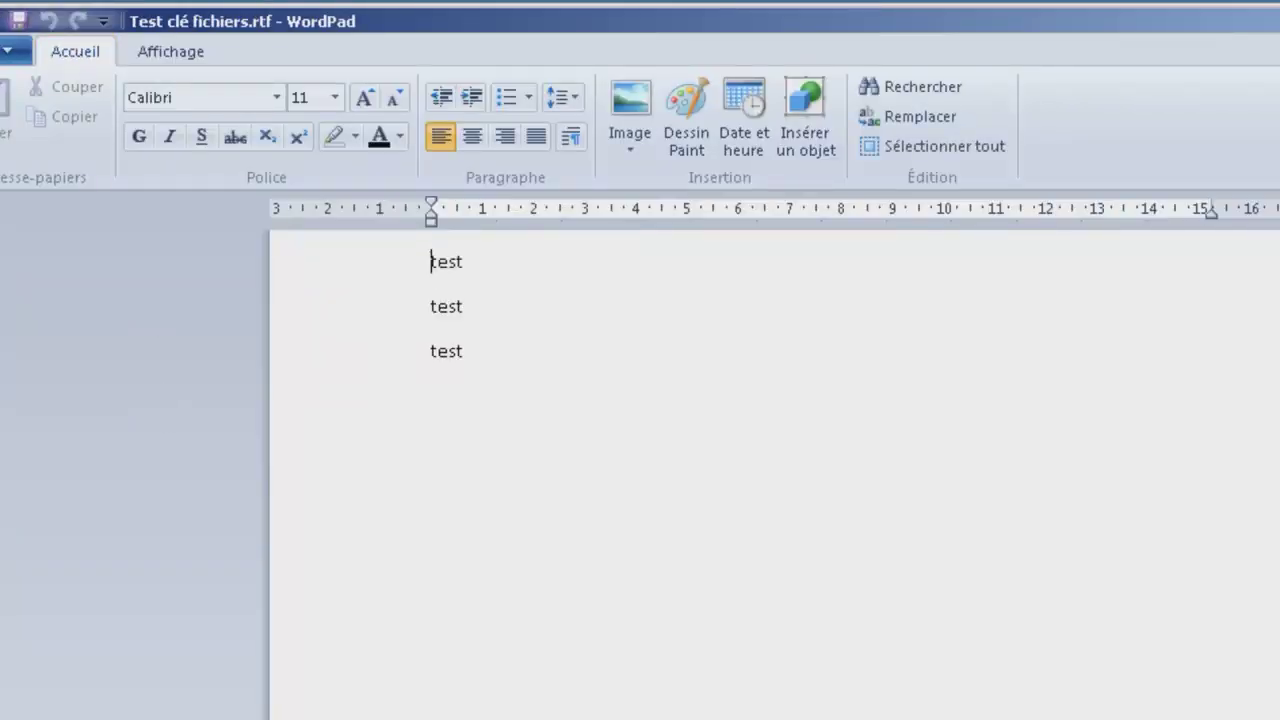
{"action": "double_click", "coordinate": [0, 20]}
{"action": "double_click", "coordinate": [140, 376]}
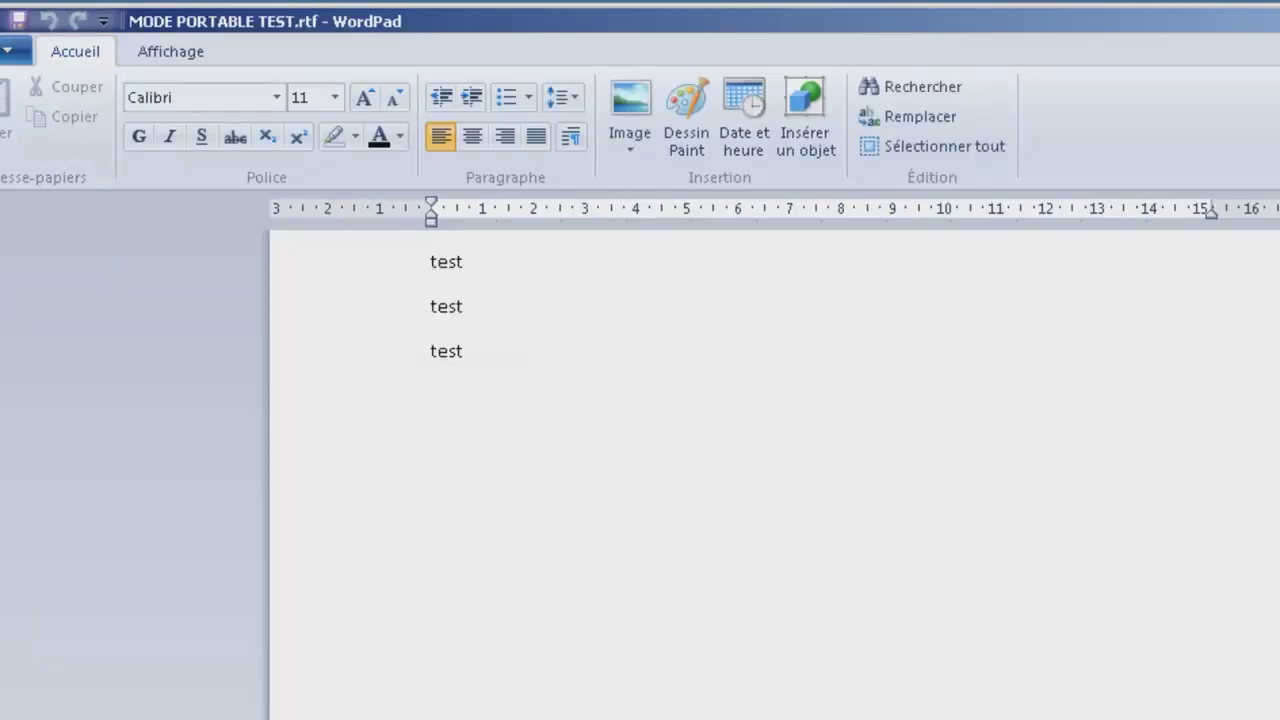
{"action": "double_click", "coordinate": [0, 20]}
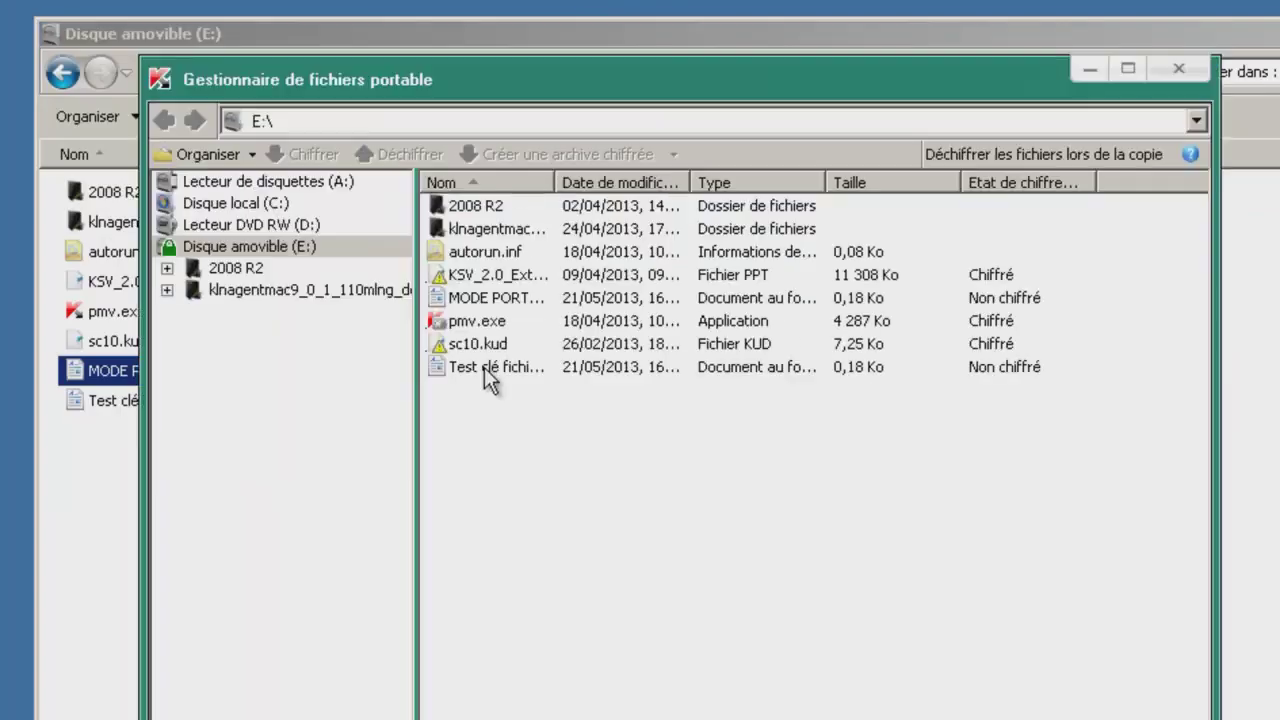
Encrypt both test .rtf files again.
{"action": "left_click", "coordinate": [484, 367]}
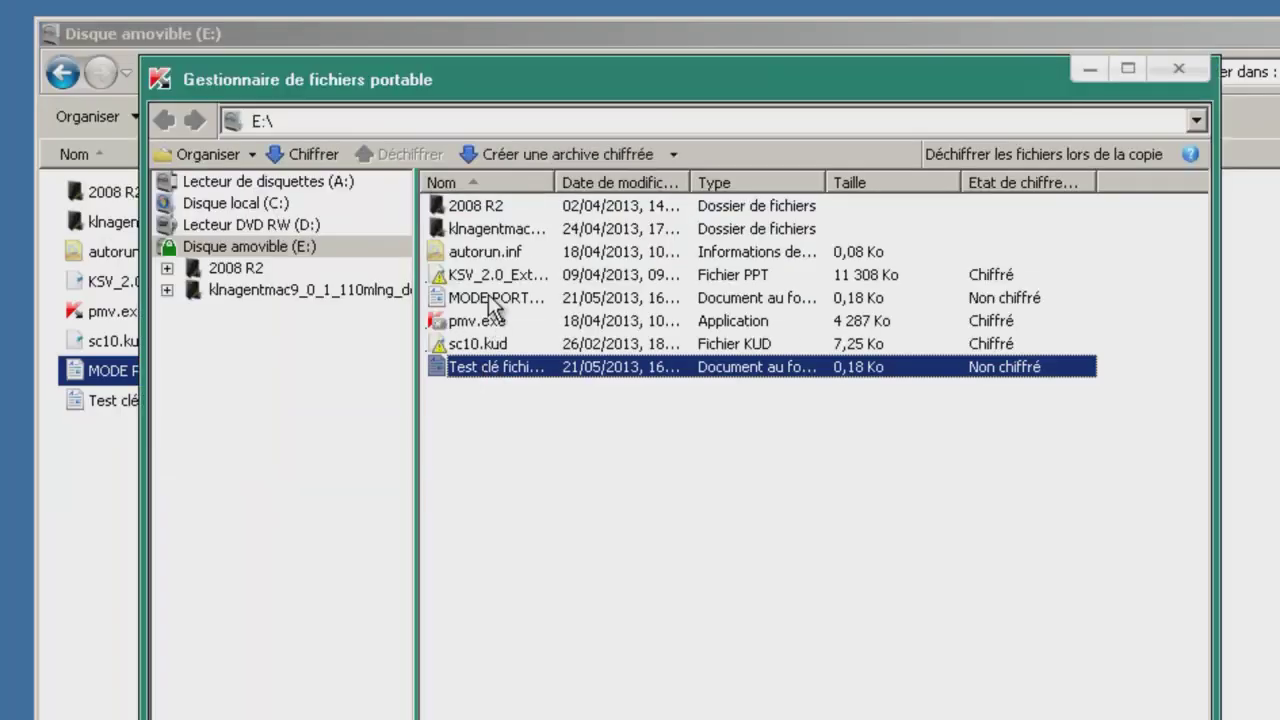
{"action": "left_click", "coordinate": [490, 298], "text": "ctrl"}
{"action": "left_click", "coordinate": [328, 158]}
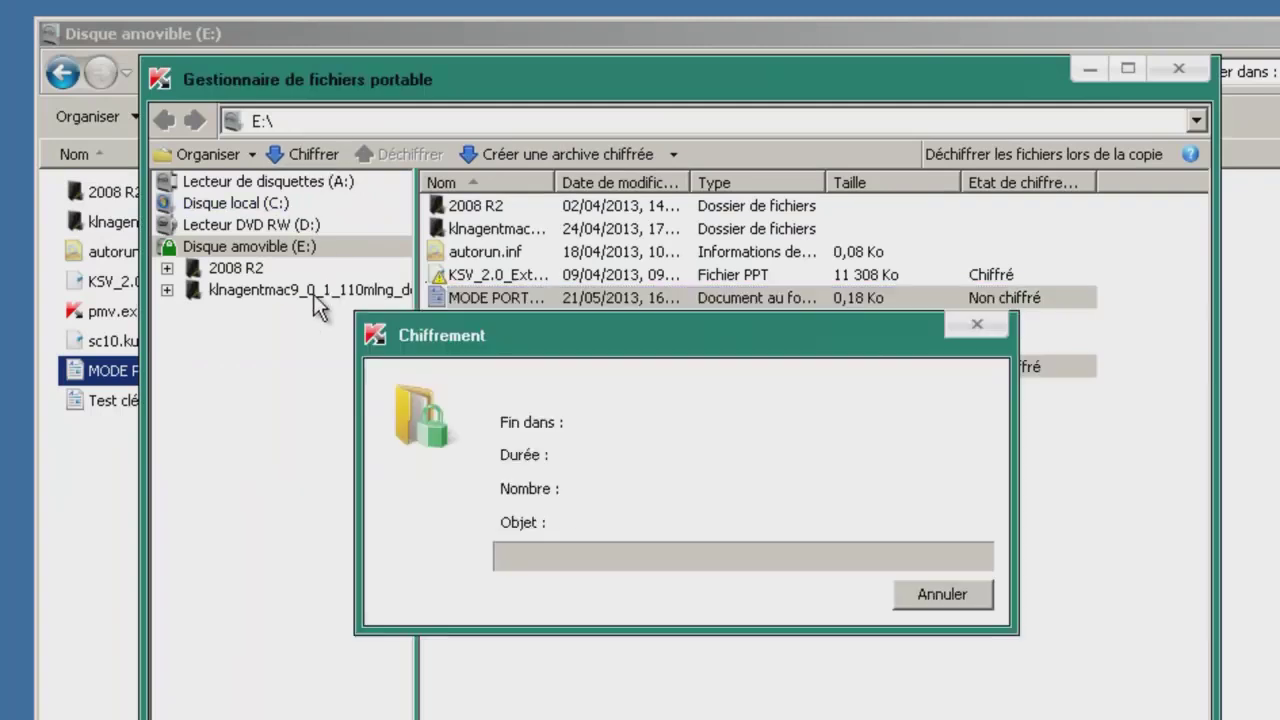